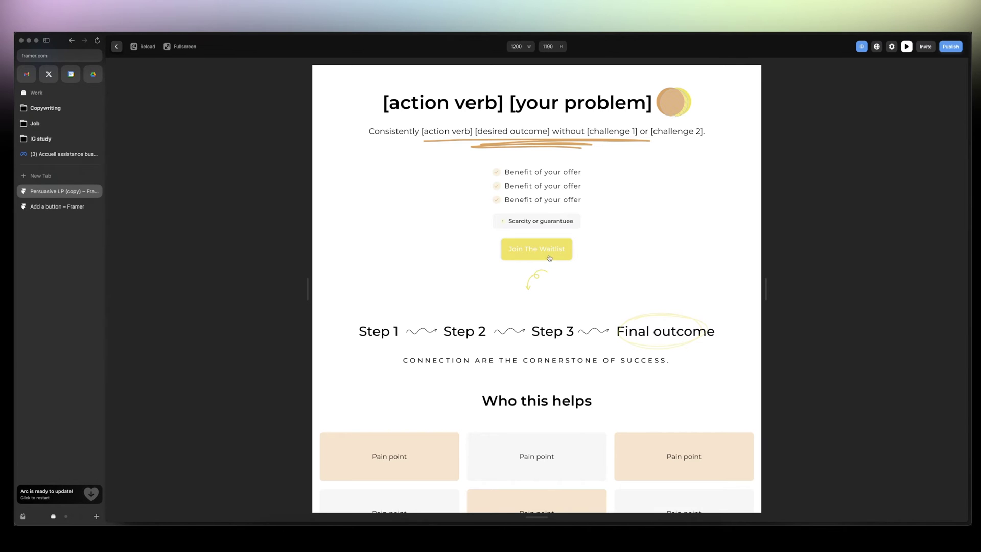
Exit the landing-page preview and switch to the blank 'Add a button' project.
click(118, 47)
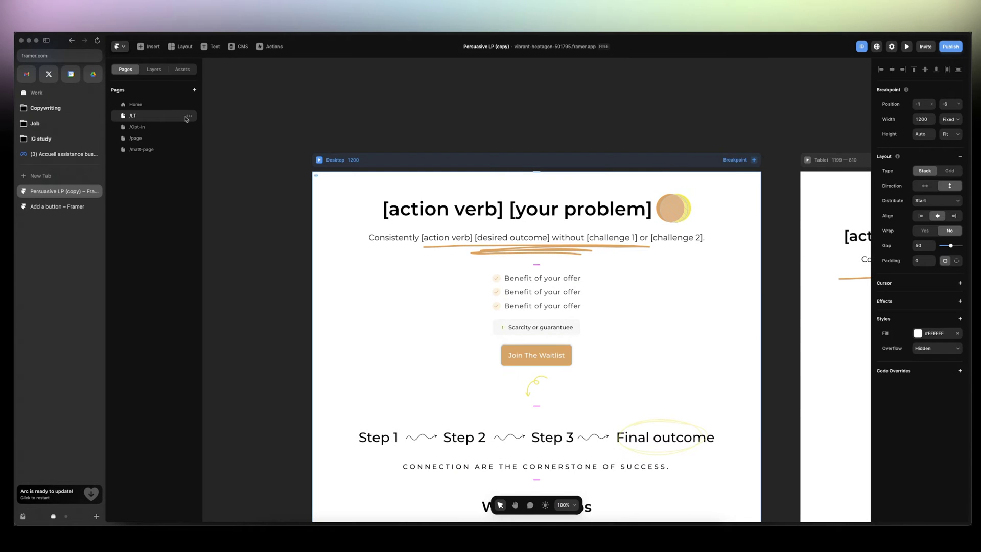
click(67, 207)
Add The Landing Page template from Insert > Pages to the Home page.
click(152, 47)
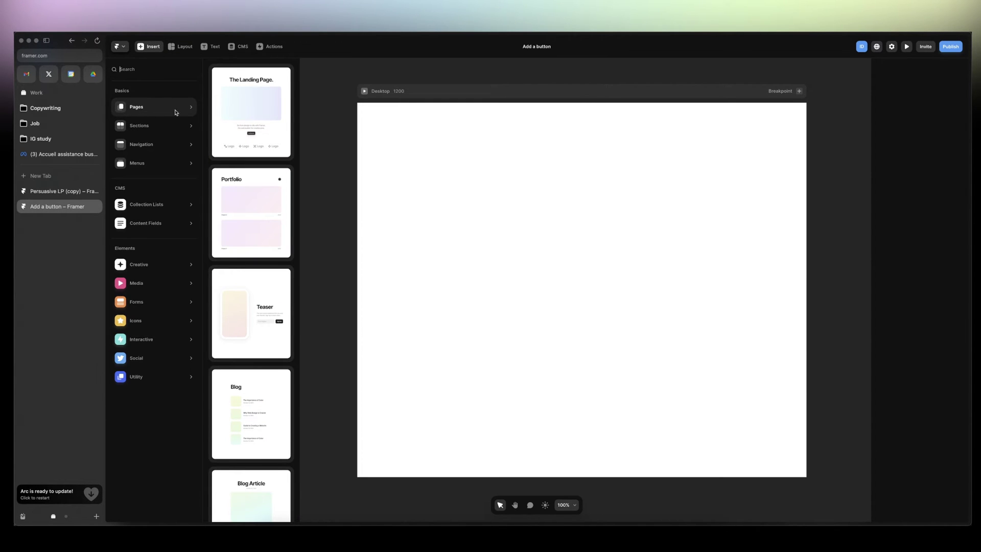
click(254, 97)
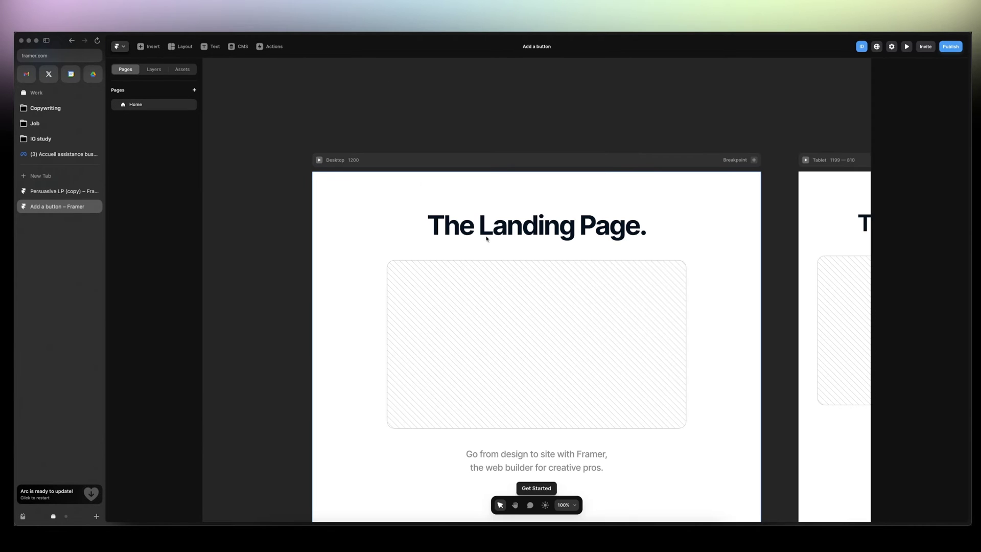
scroll(519, 235, down, 3)
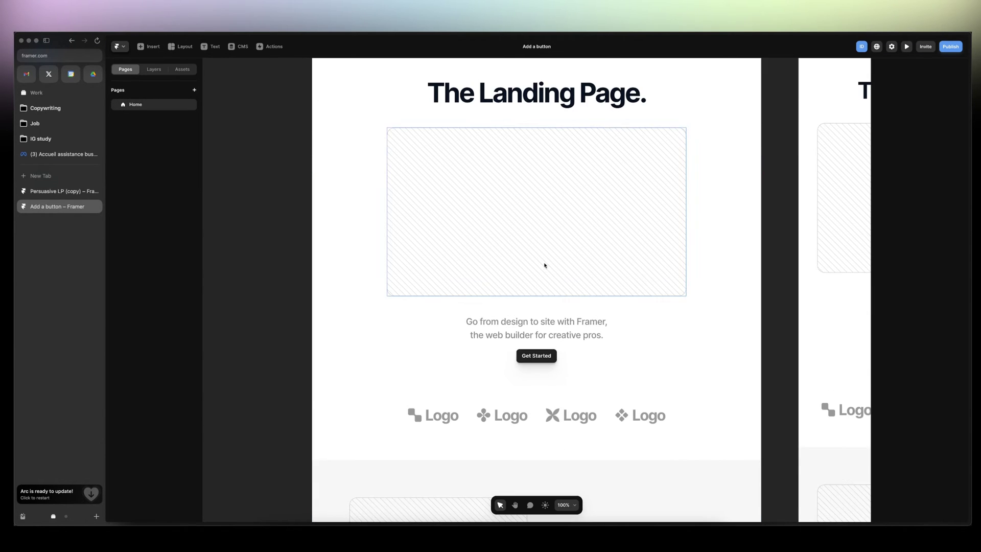
Select the Get Started button and start creating a component from its Button layer.
click(521, 359)
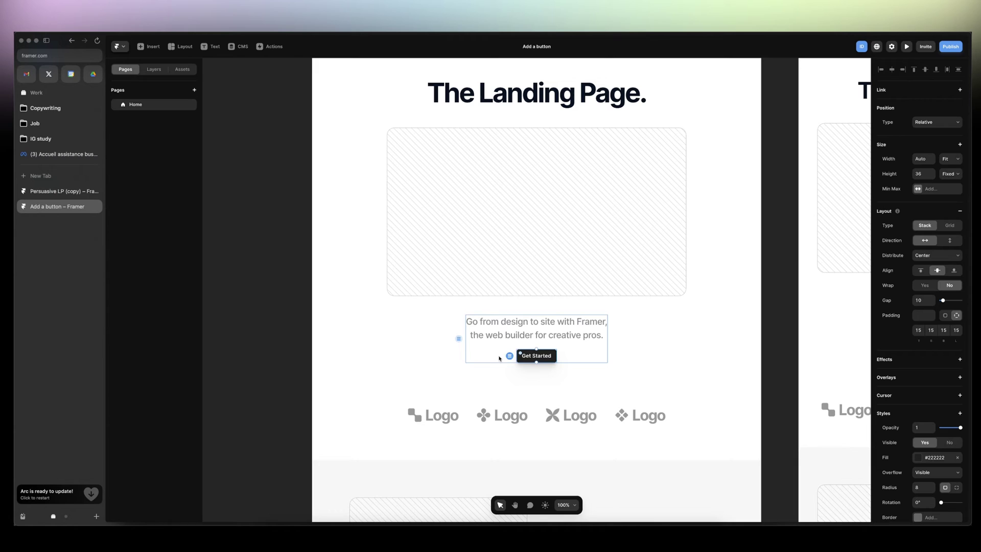
click(155, 70)
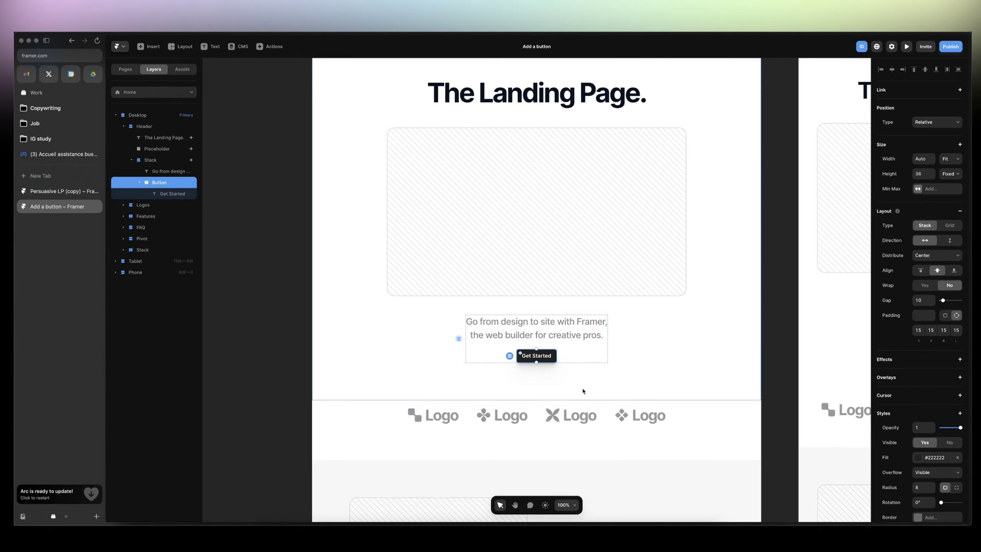
key(super+equal)
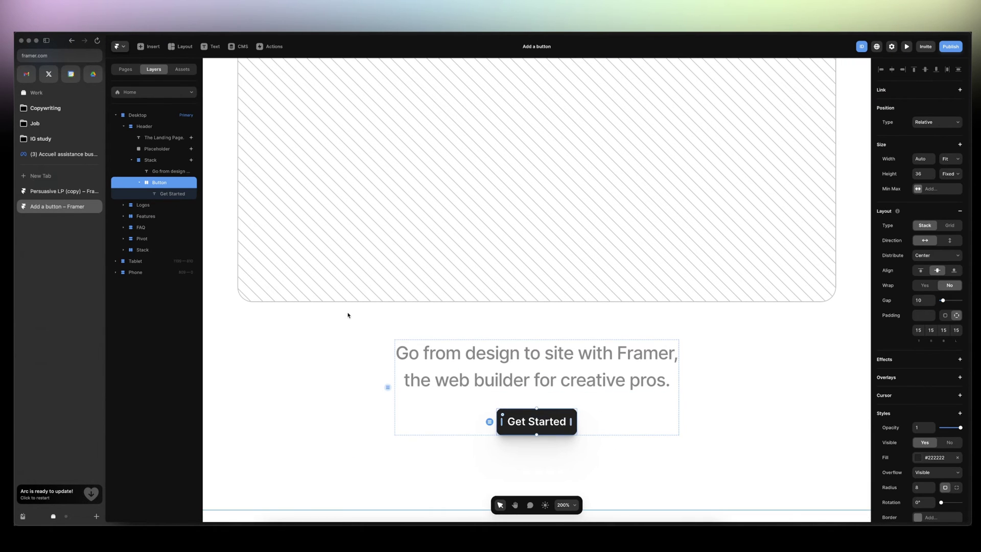
right_click(176, 183)
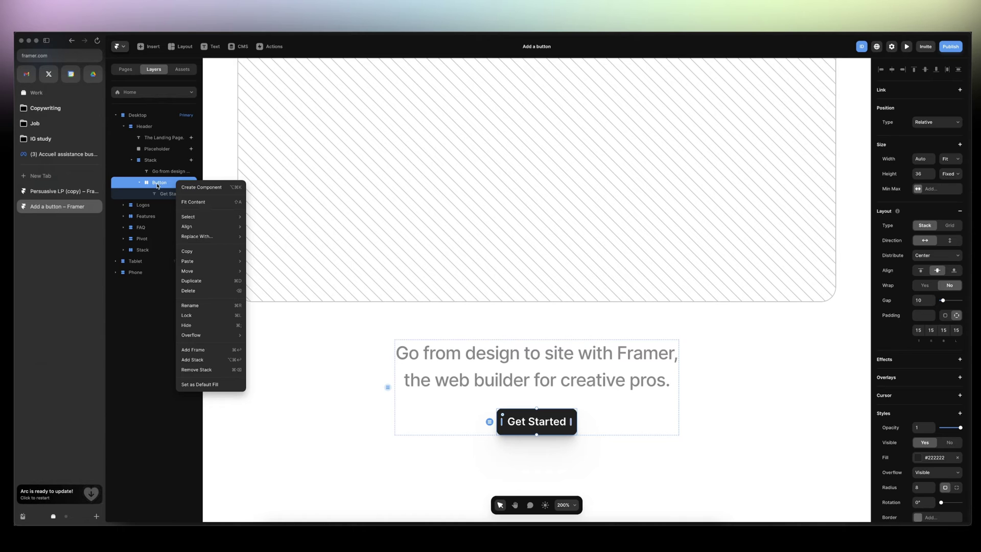
click(200, 187)
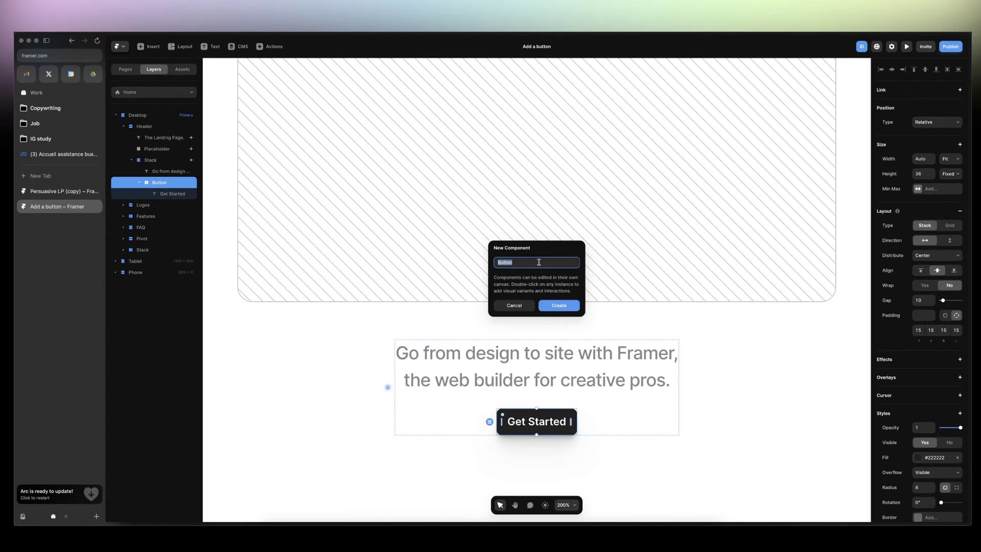
Create the Button component and switch the editor to the light theme.
click(559, 305)
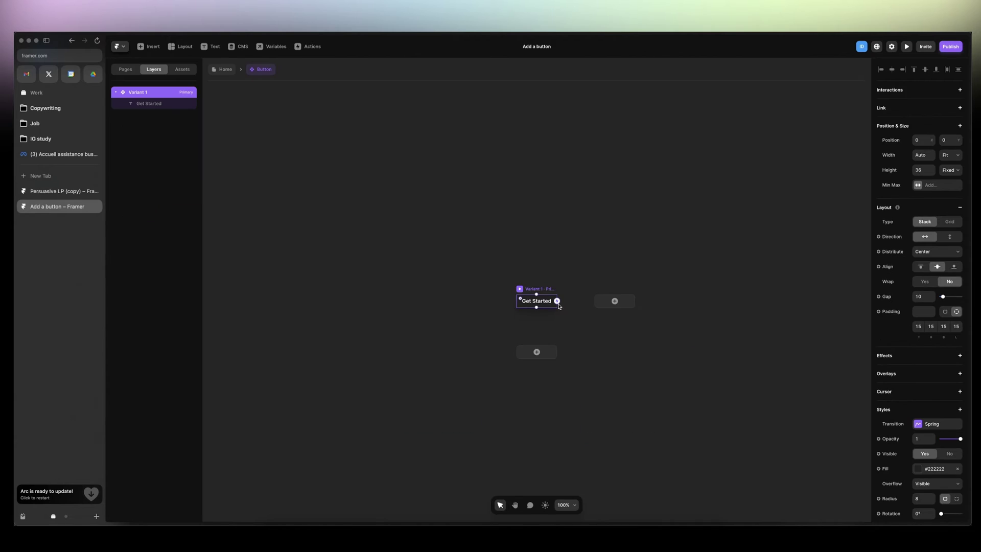
key(super+equal)
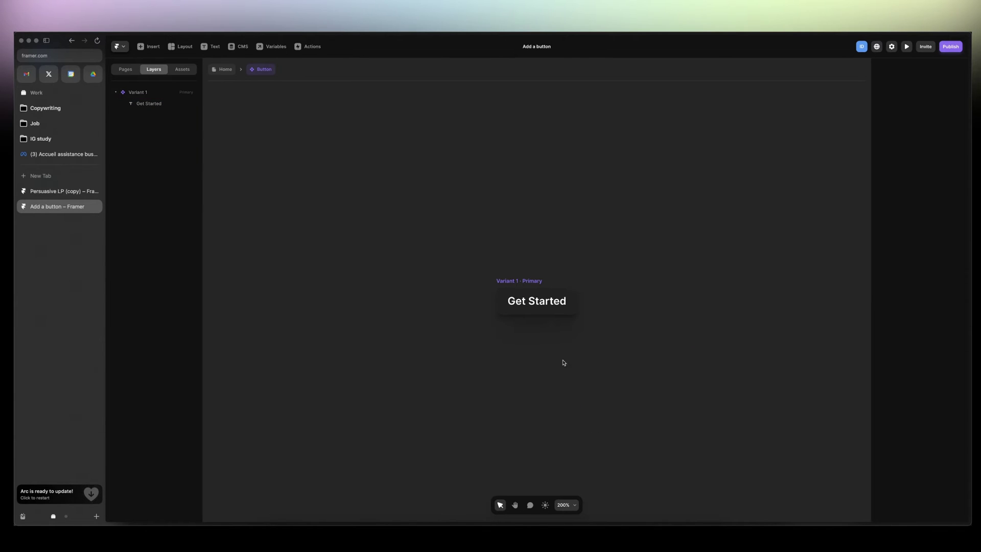
click(545, 506)
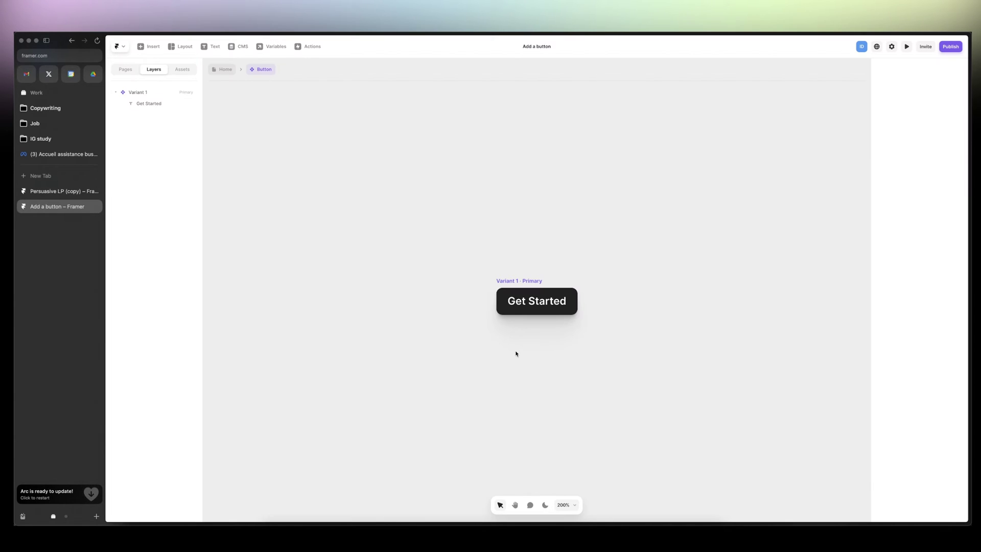
Select the Primary variant and bring up its shadow settings.
click(520, 279)
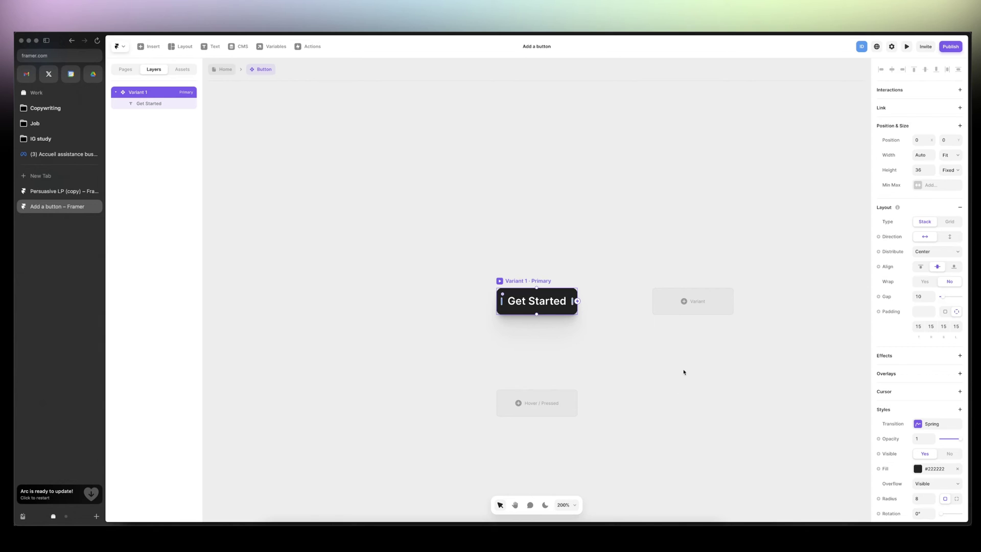
scroll(920, 439, down, 3)
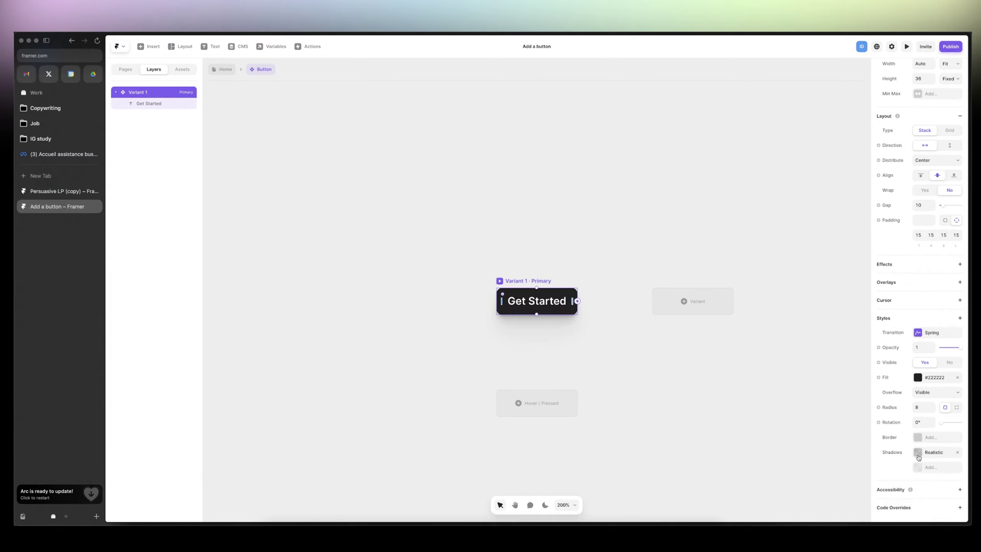
click(918, 452)
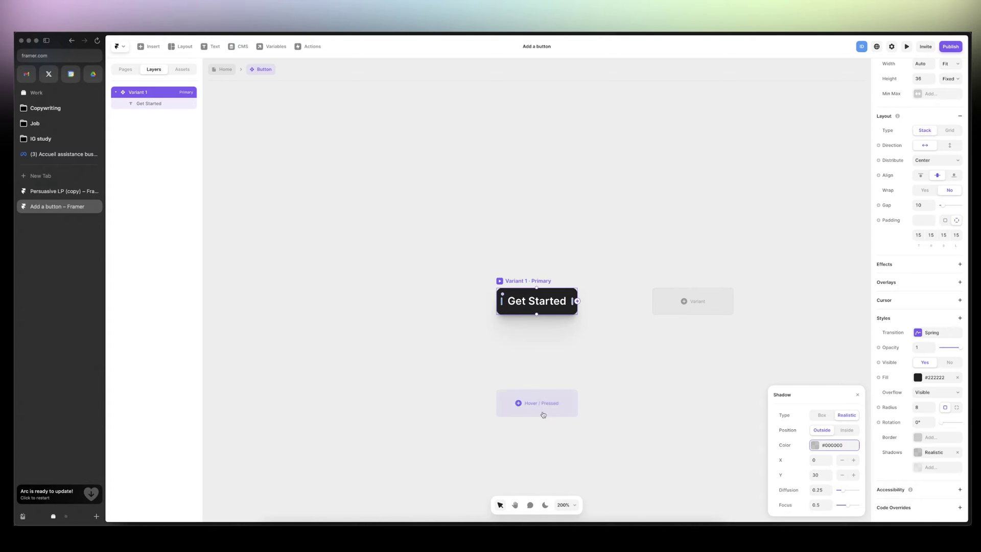
Add a Hover variant filled grey #858585, then preview the Home landing page.
click(518, 283)
click(540, 403)
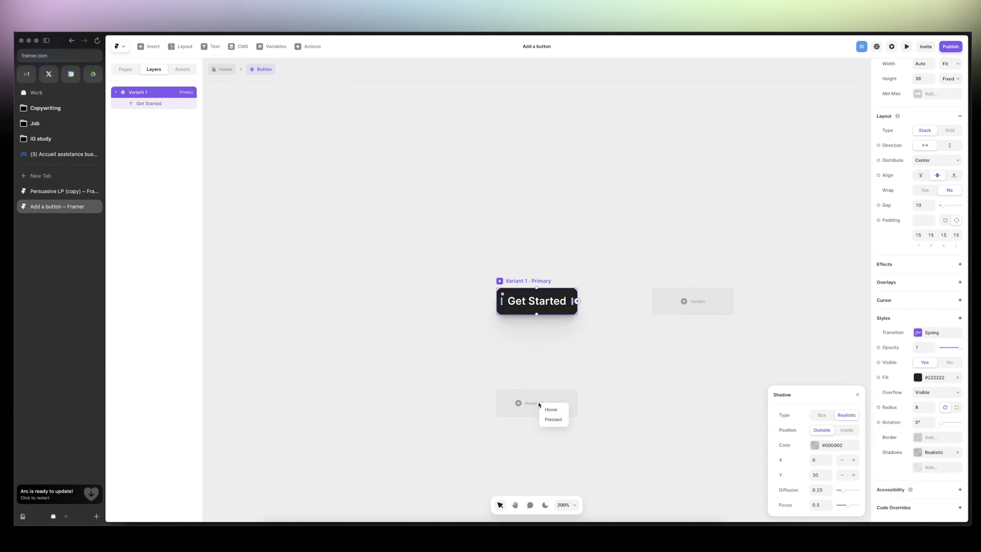
click(552, 411)
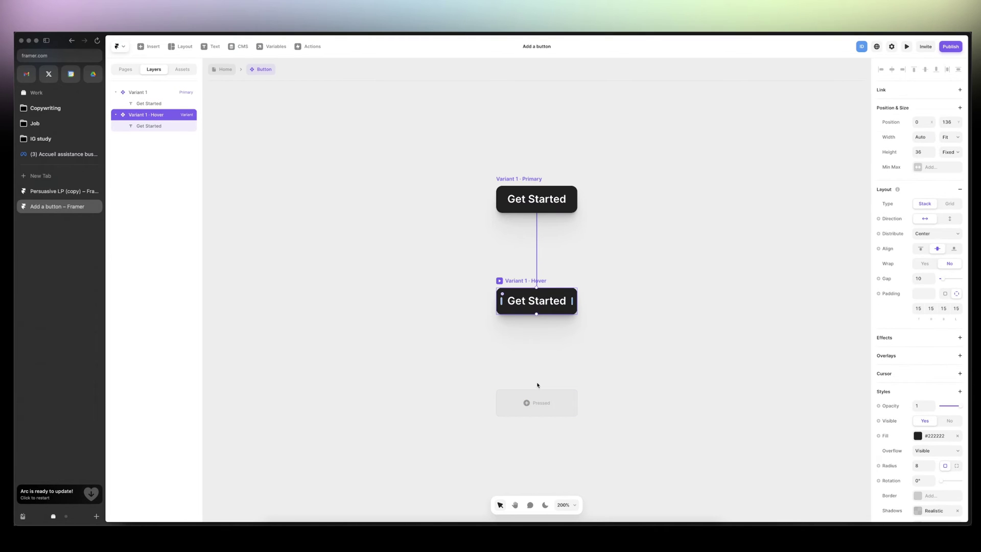
click(918, 436)
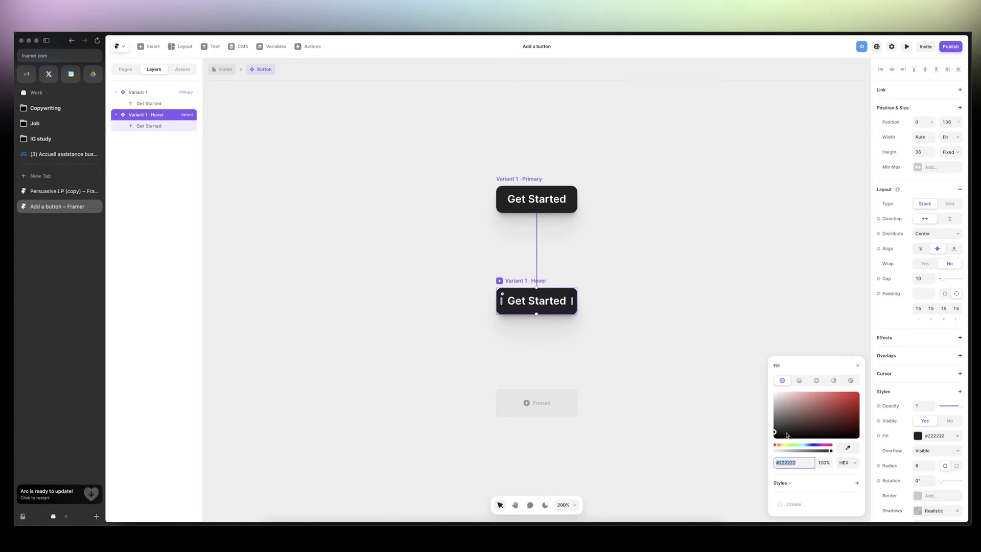
drag(774, 432, 774, 416)
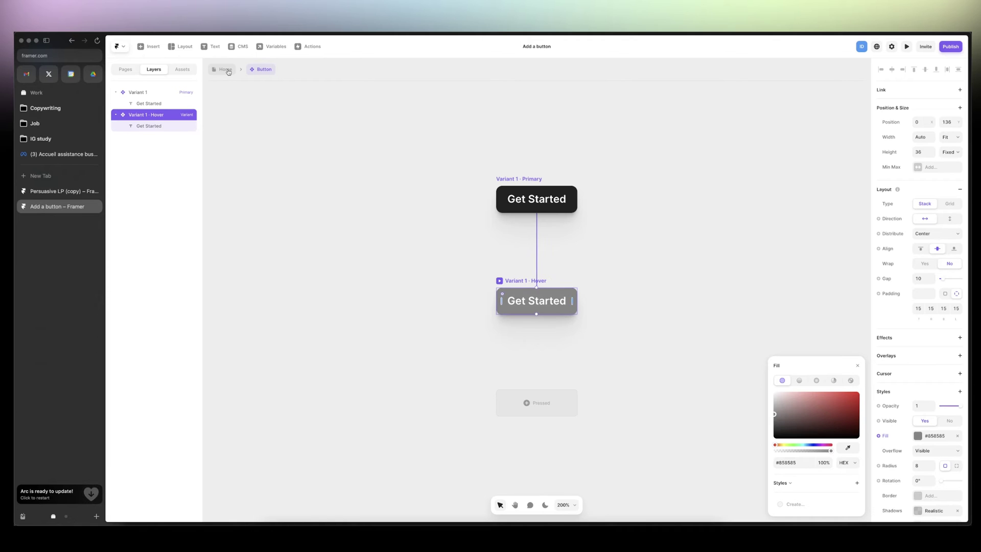
click(227, 70)
click(906, 47)
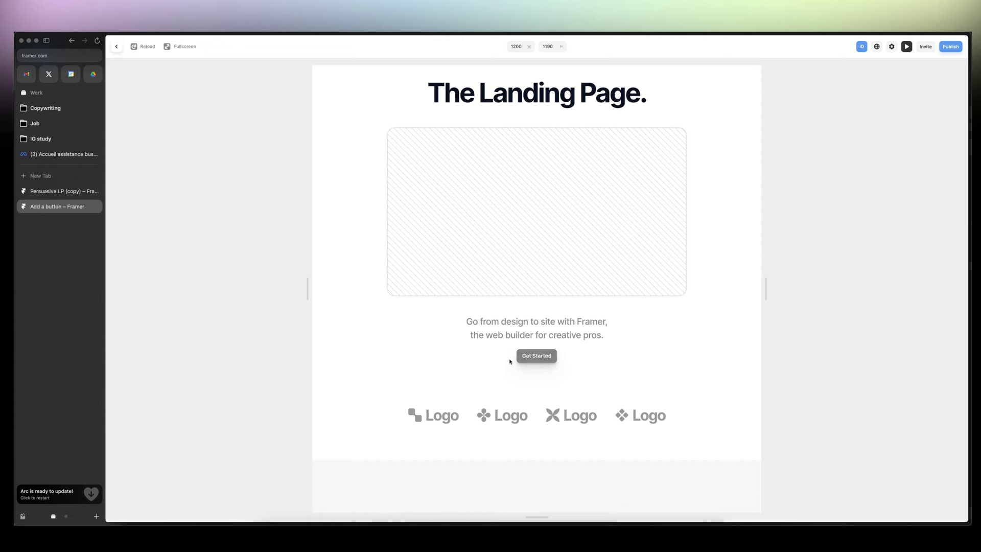
Leave the preview and zoom out to 50% to view the Desktop, Tablet and Phone layouts.
click(115, 48)
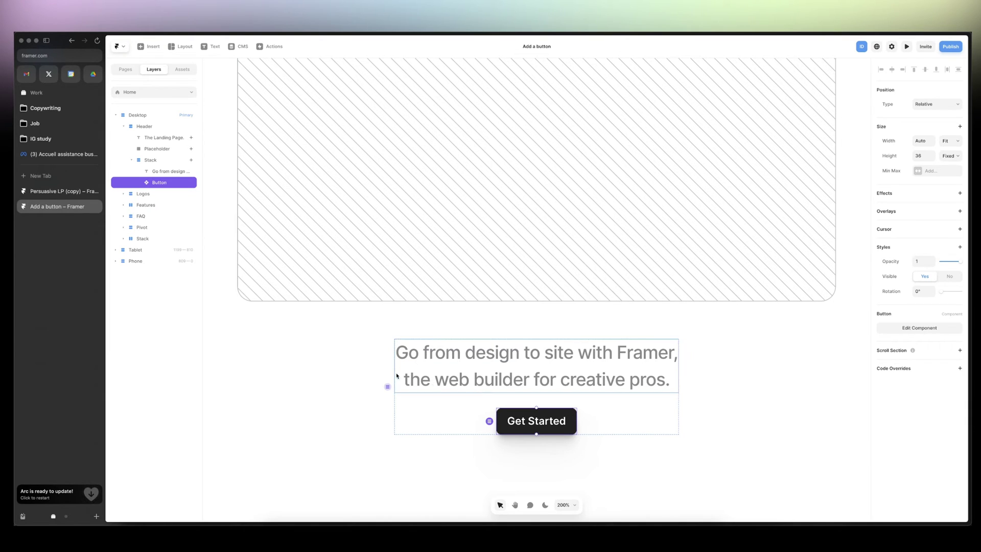
click(354, 368)
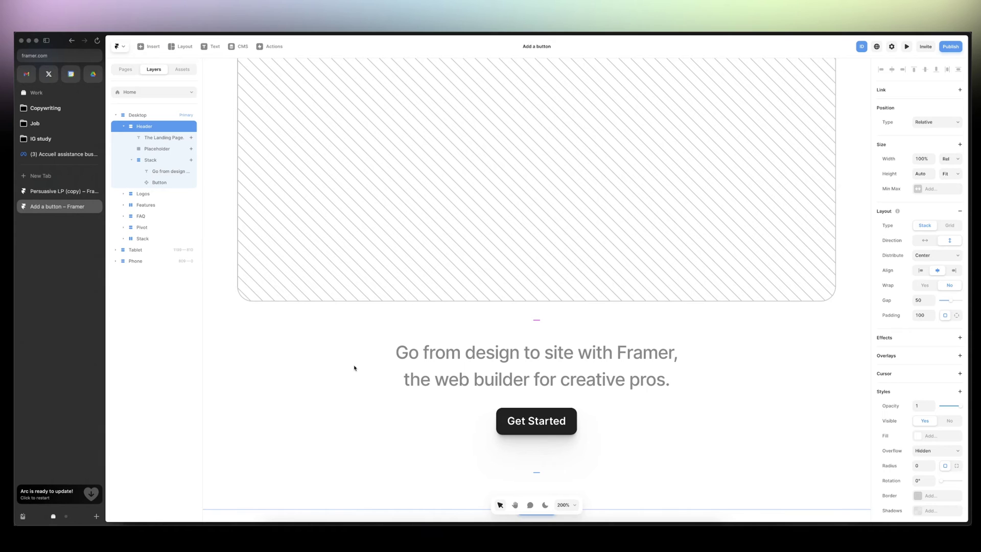
key(super+minus)
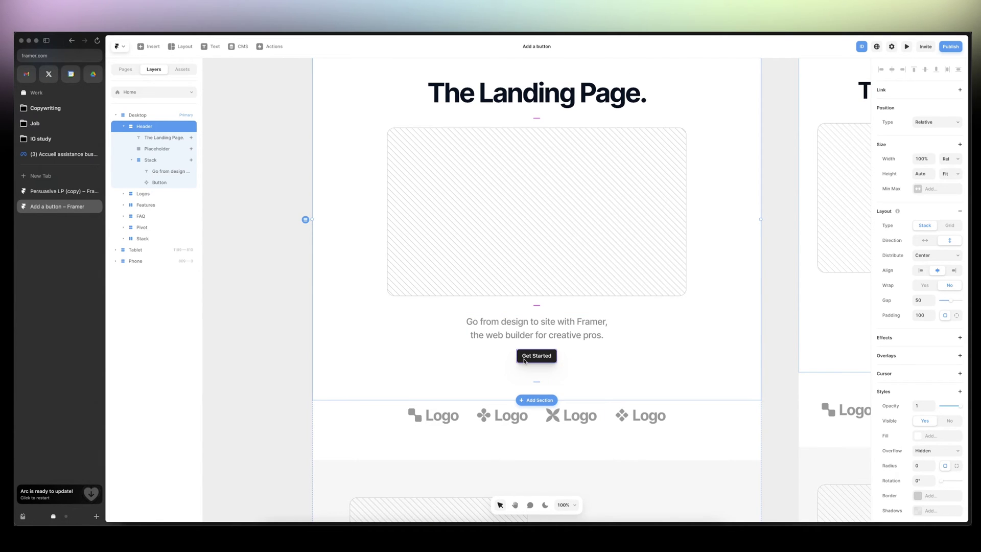
click(261, 315)
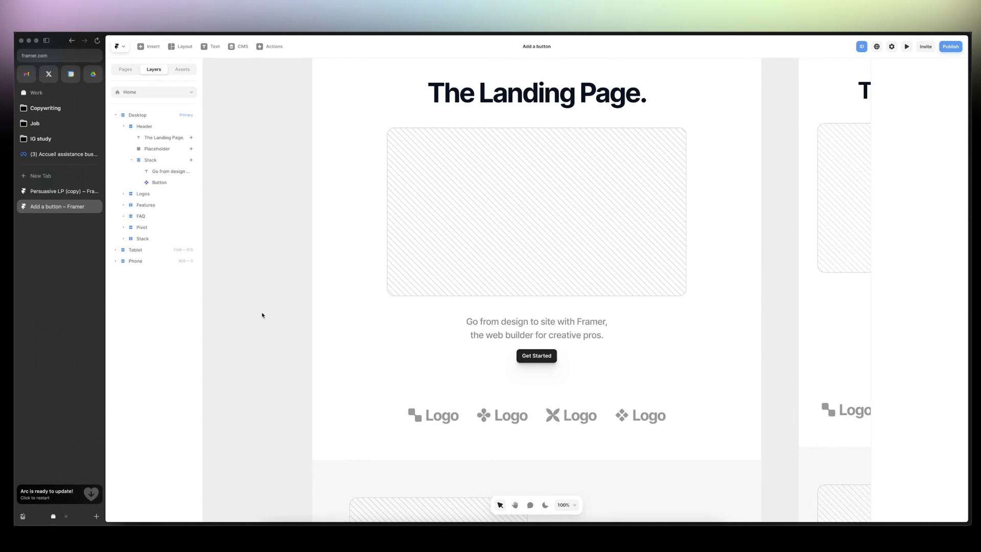
key(super+minus)
scroll(262, 315, right, 3)
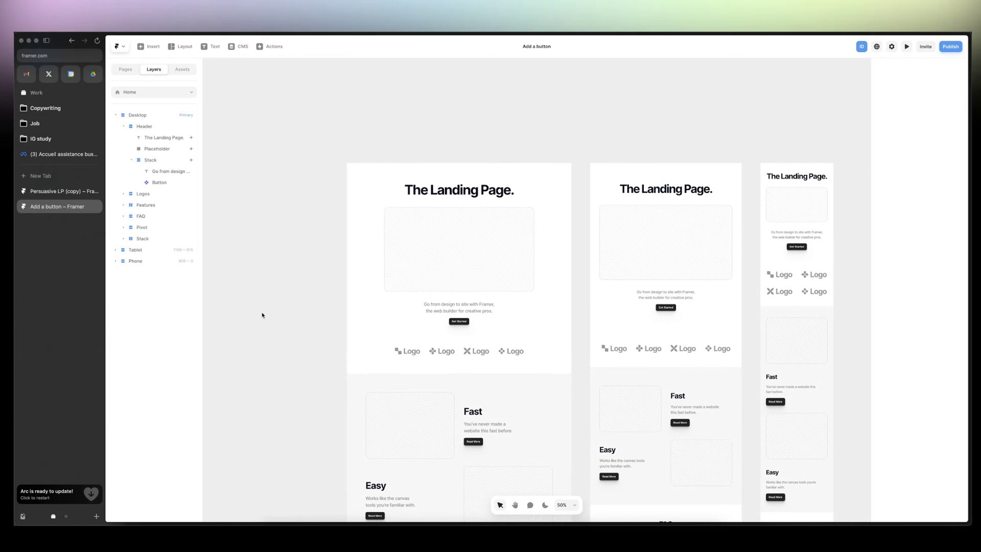
Add a new blank page named /page to the project.
click(125, 69)
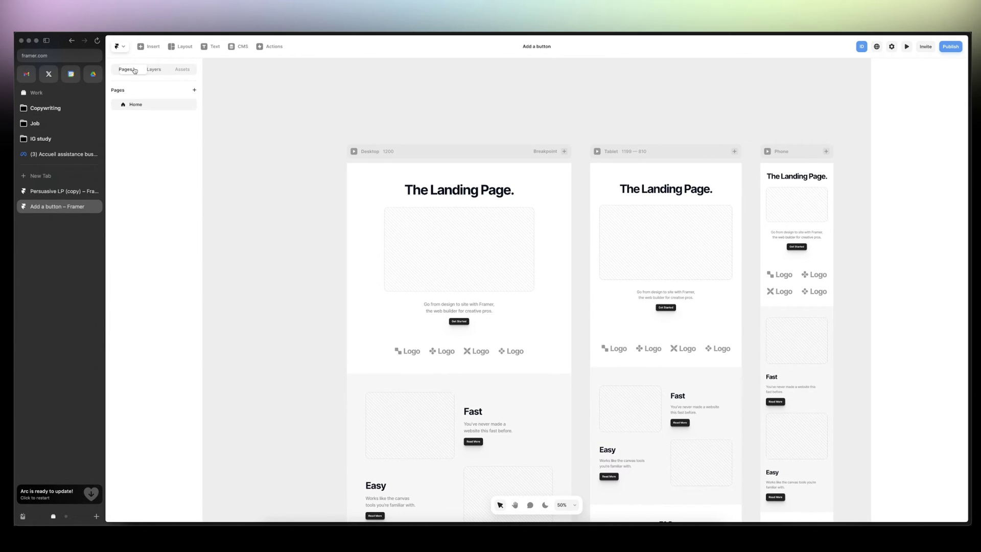
click(194, 90)
click(207, 97)
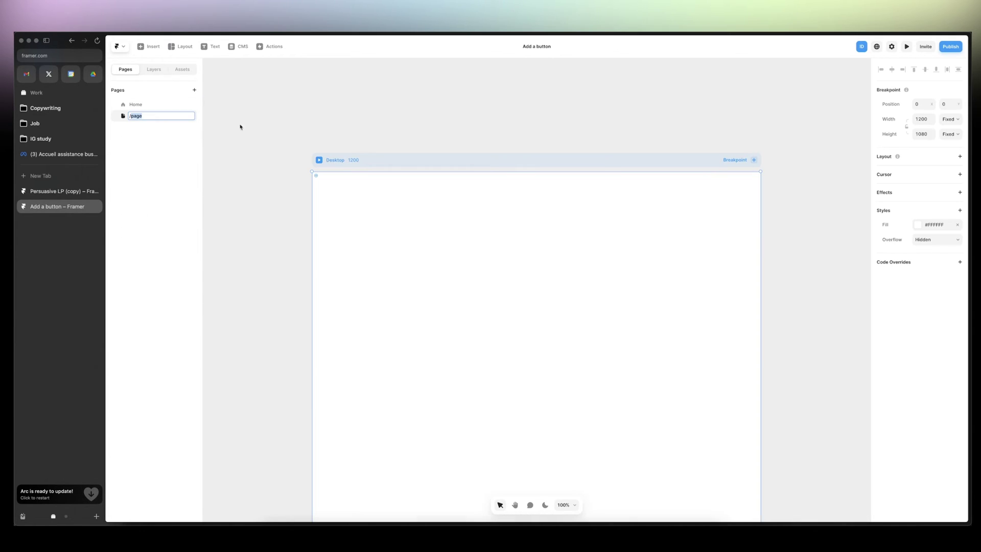
key(Return)
Place a text layer reading 'This my second button' on the Desktop frame.
click(148, 70)
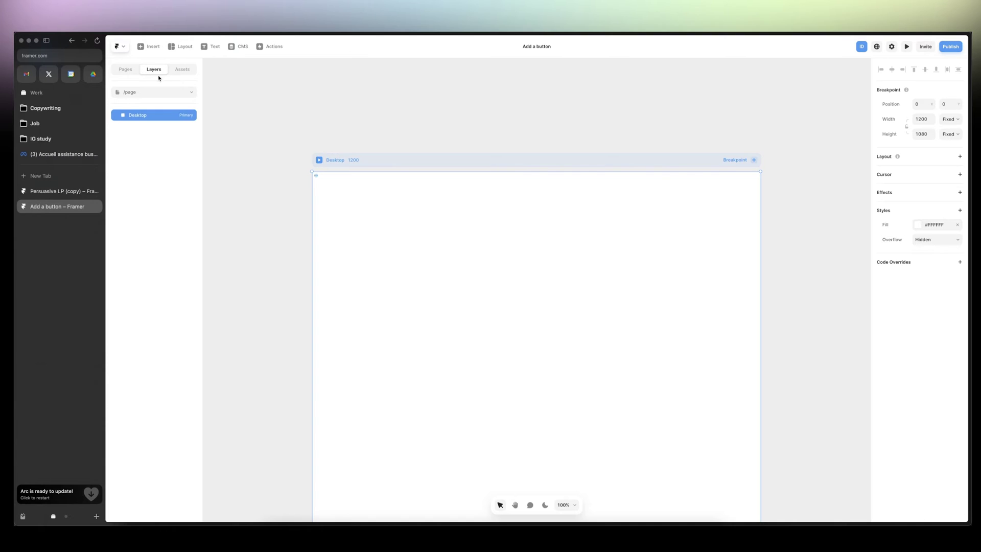
key(t)
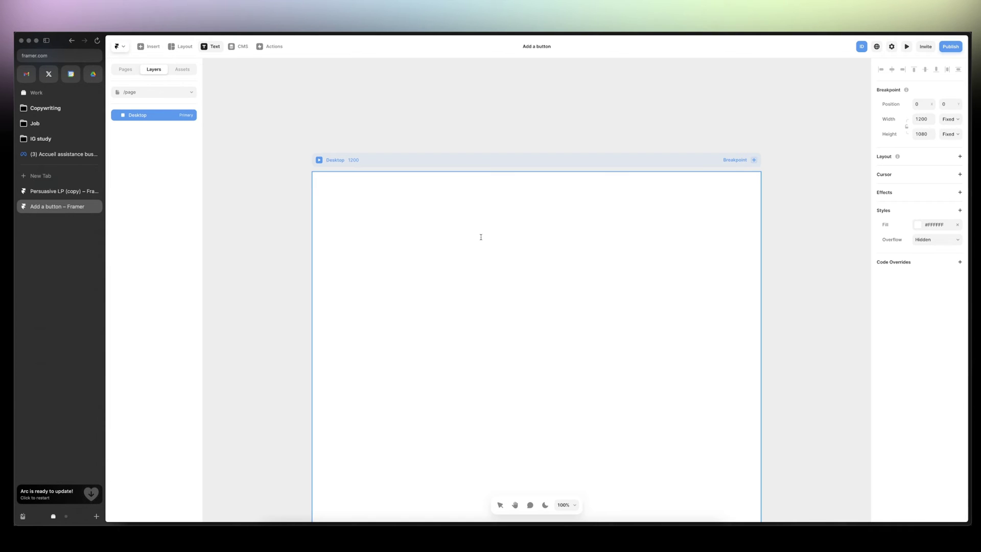
click(479, 243)
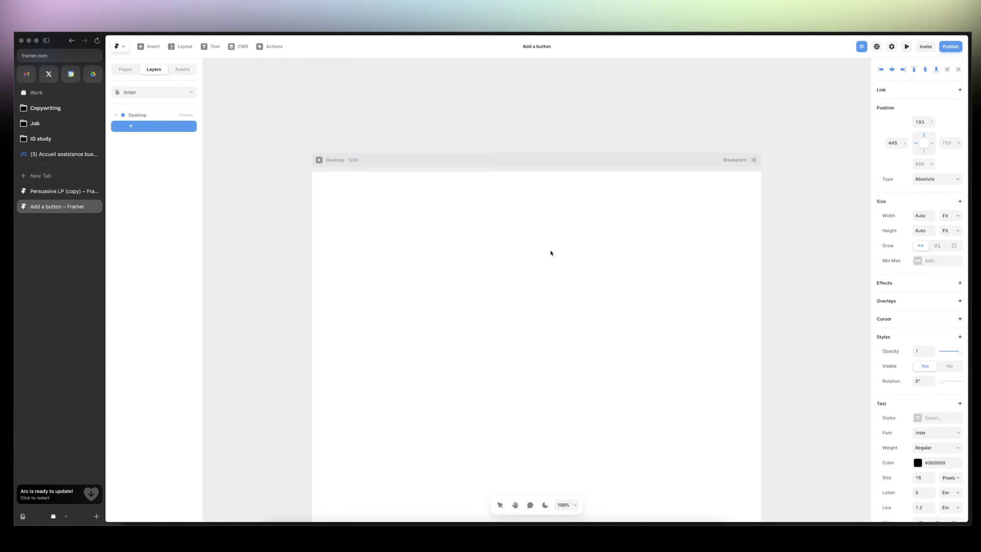
text(This my second button)
key(Escape)
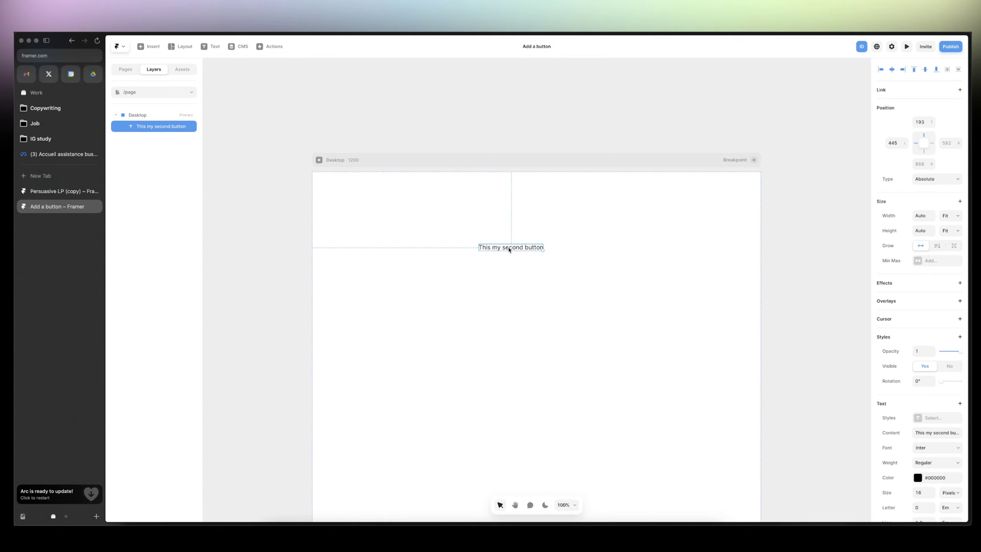
Wrap the text in a stack with padding 12.
right_click(509, 250)
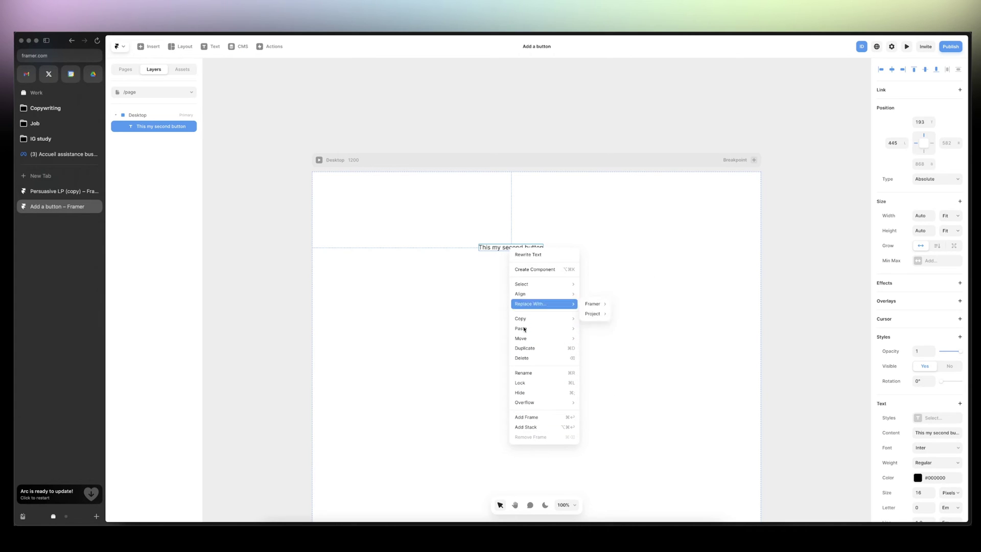
click(543, 432)
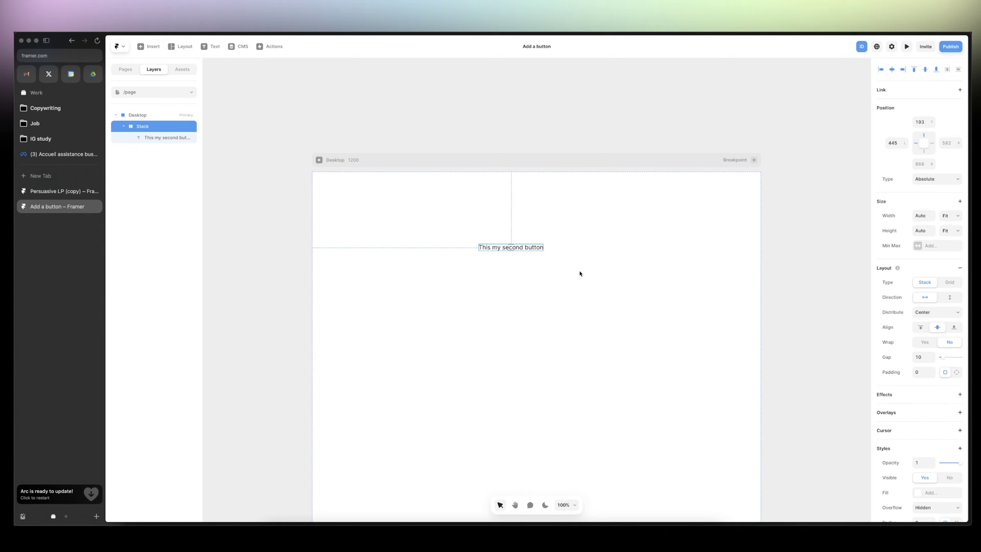
click(922, 371)
text(12)
key(Return)
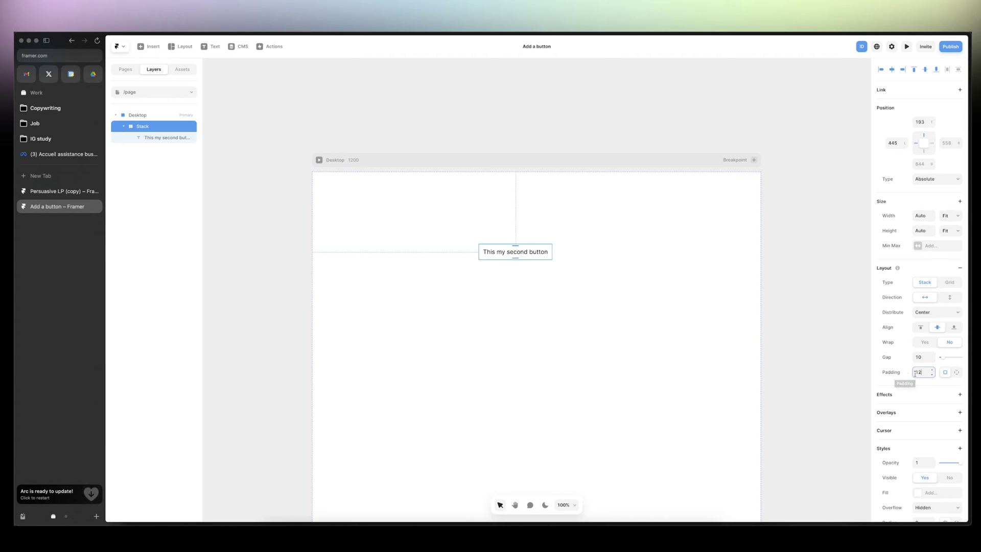
Give the stack a vivid pink #FFADE8 fill and zoom in on it.
scroll(925, 348, down, 2)
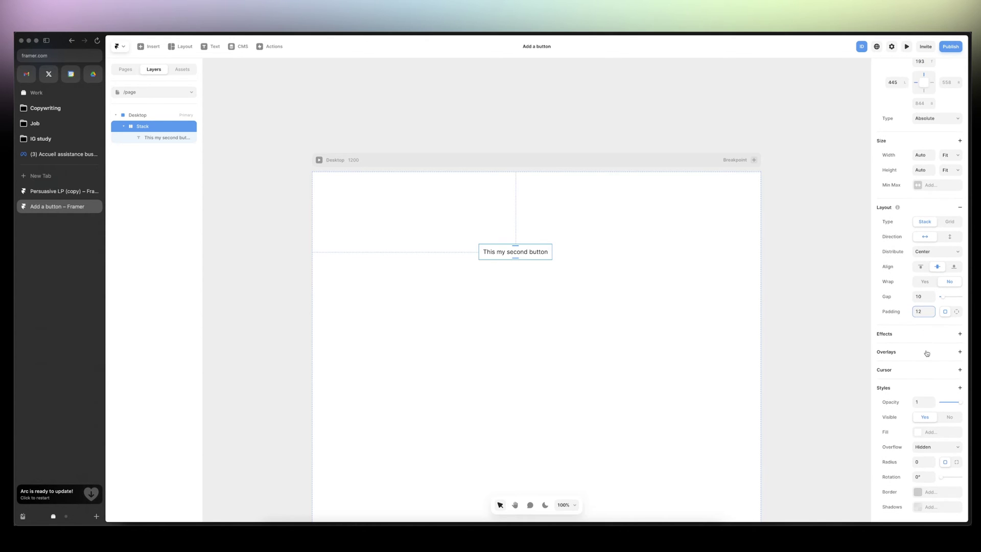
click(918, 435)
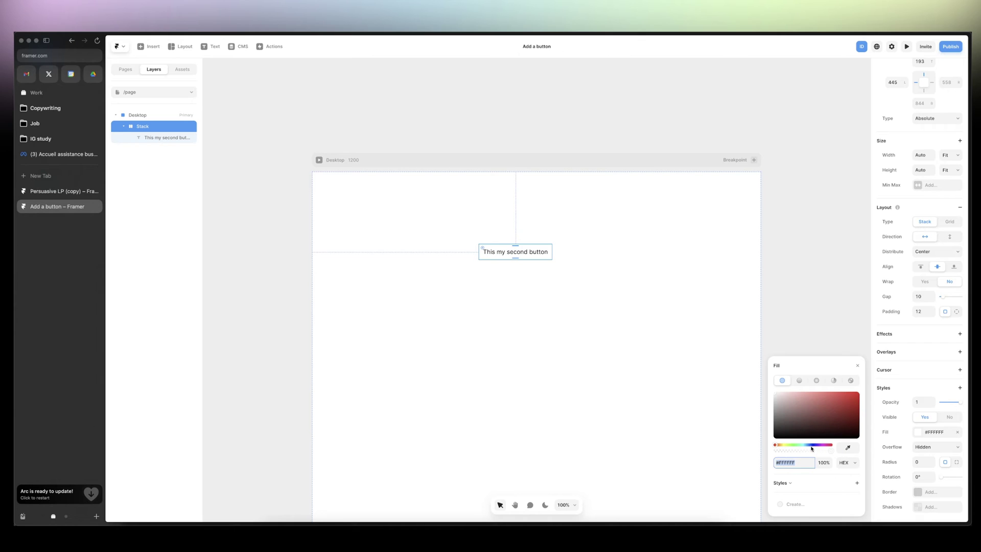
click(826, 447)
drag(823, 424, 801, 381)
click(556, 288)
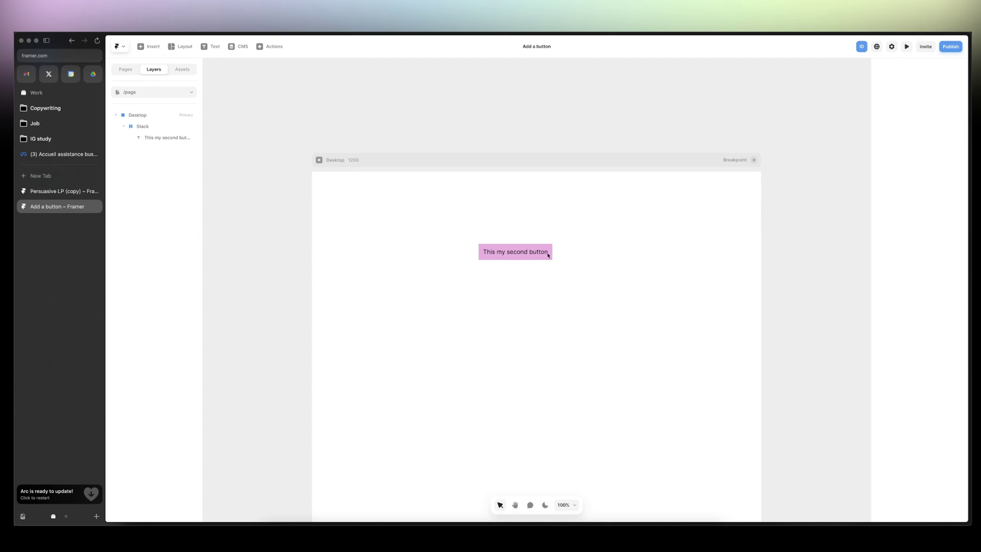
click(484, 248)
key(super+equal)
key(super+equal)
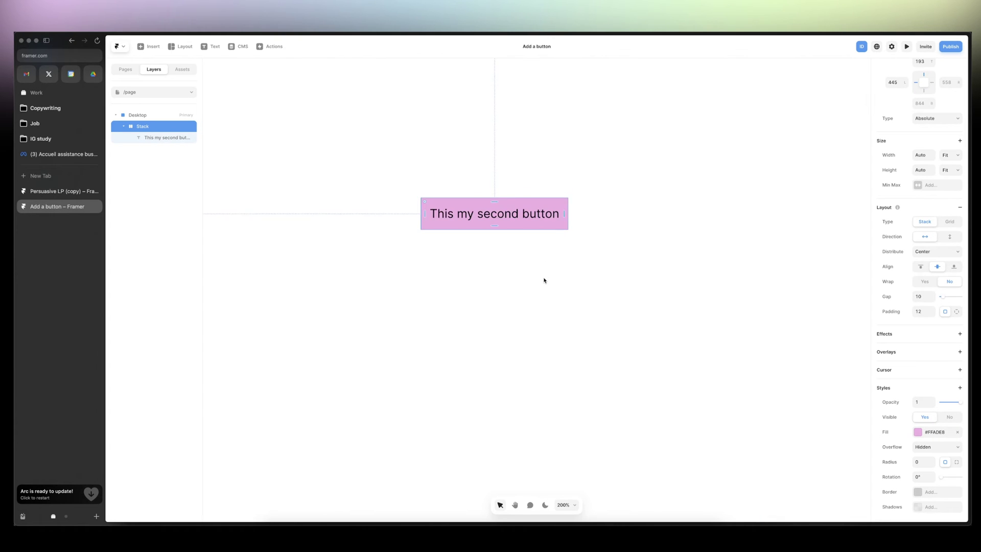
Change the button fill to a left-to-right pink linear gradient.
click(918, 432)
click(799, 382)
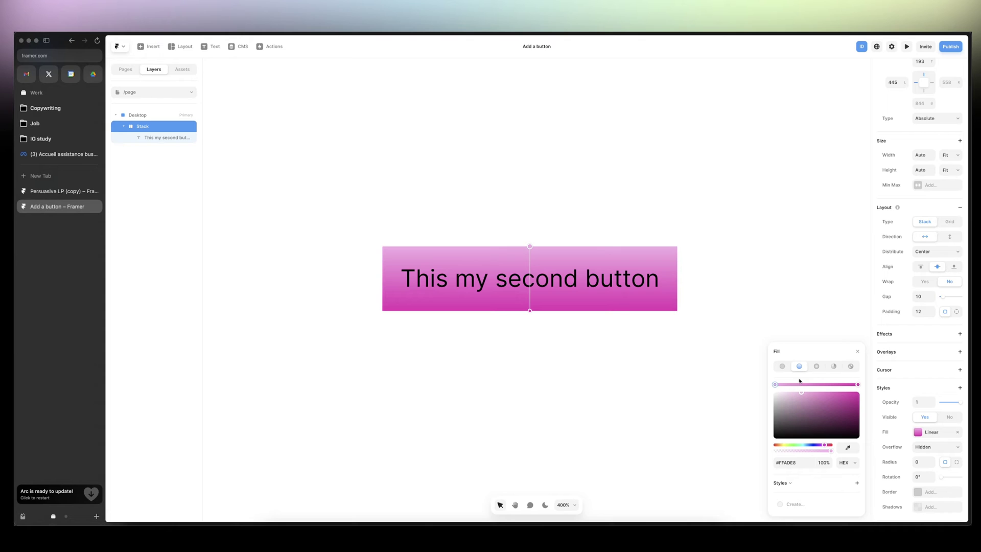
drag(532, 241, 417, 260)
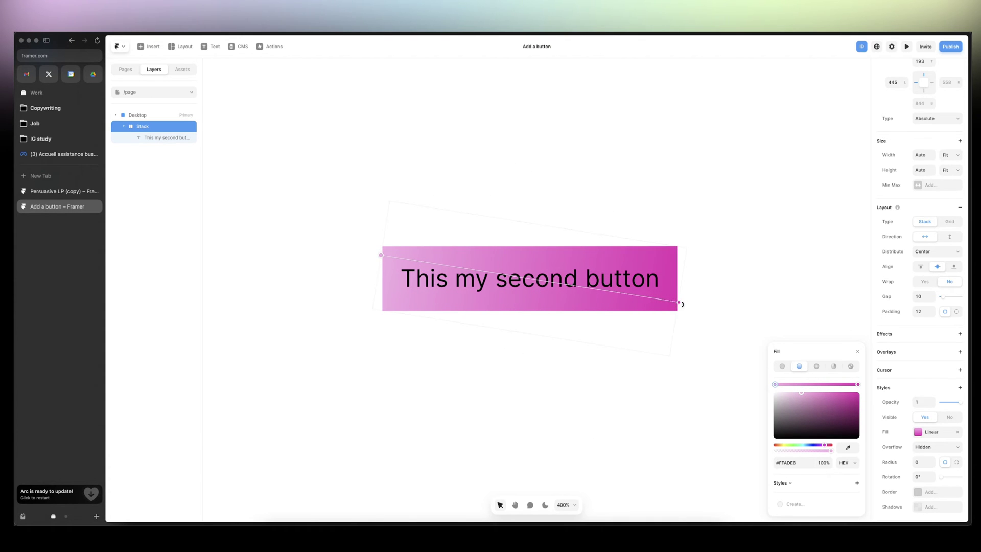
drag(682, 304, 716, 291)
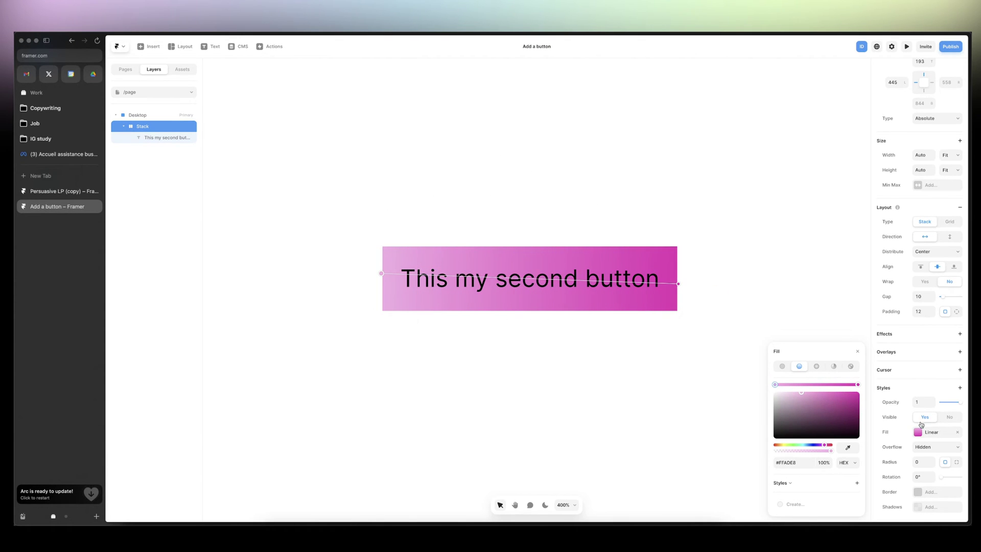
click(900, 304)
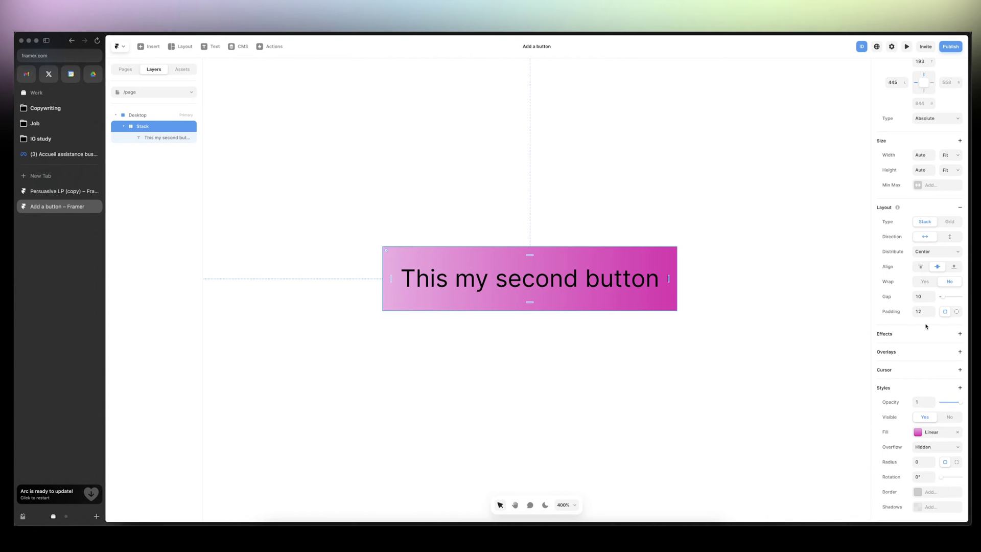
Set the button's corner radius to 12.
scroll(925, 322, down, 2)
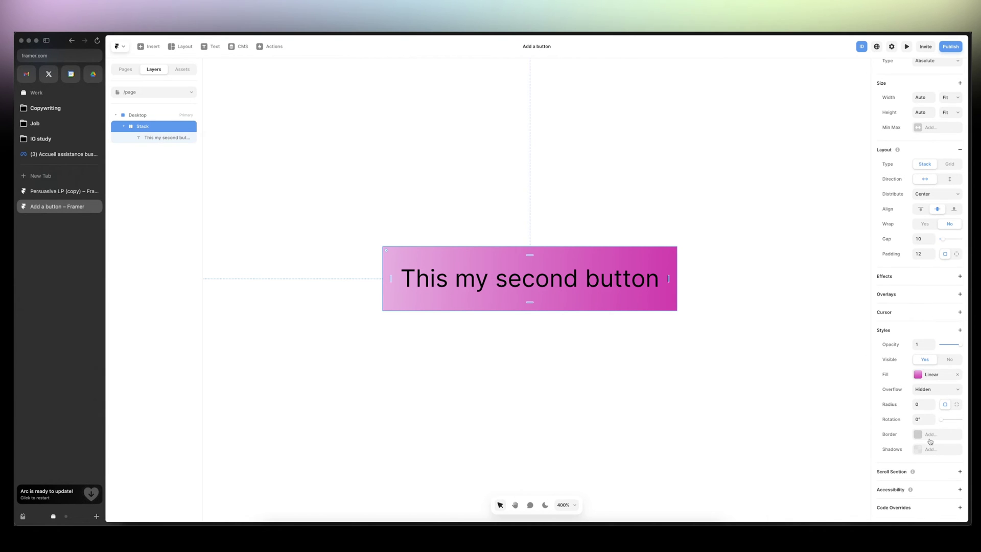
click(922, 403)
text(12)
key(Return)
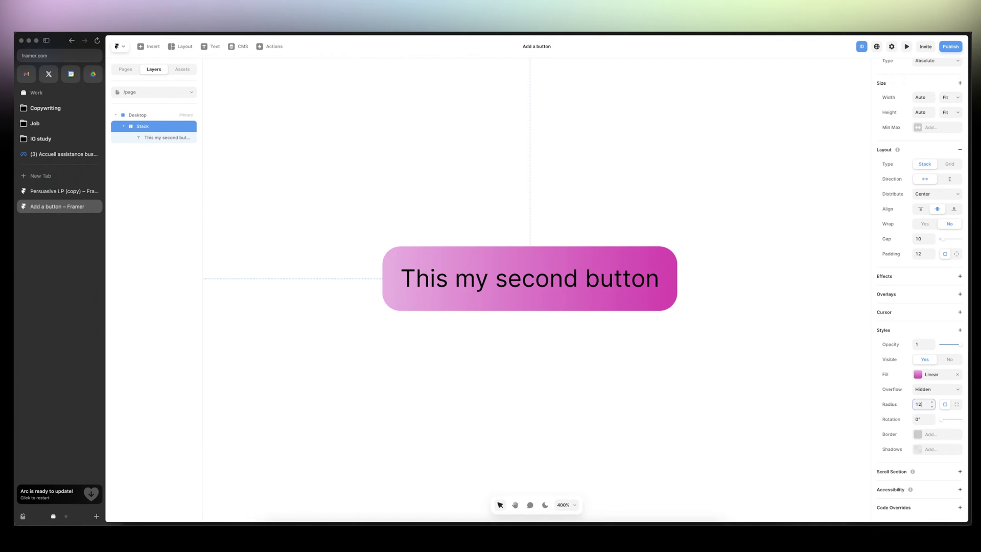
Add a drop shadow to the button and colour it pink #FF4A9B.
click(929, 449)
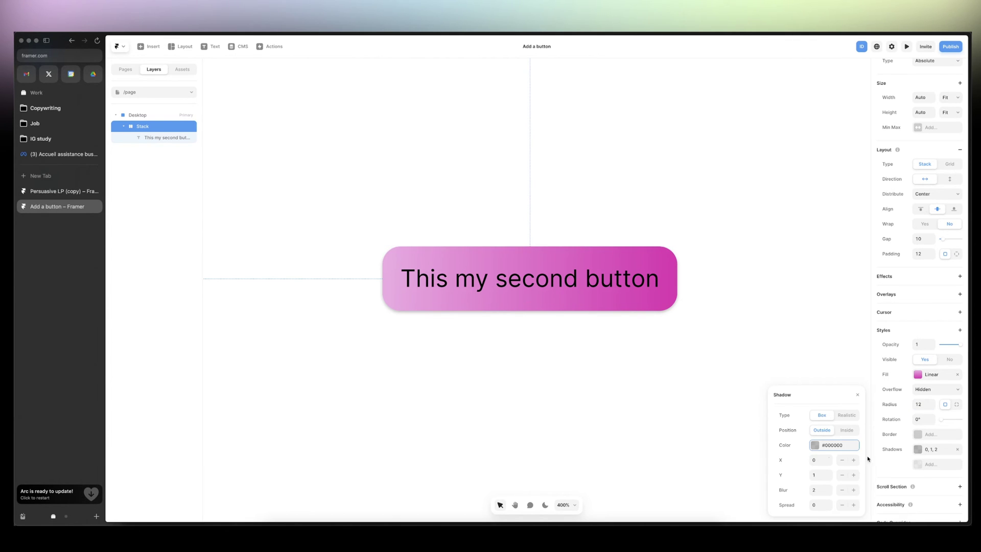
click(816, 446)
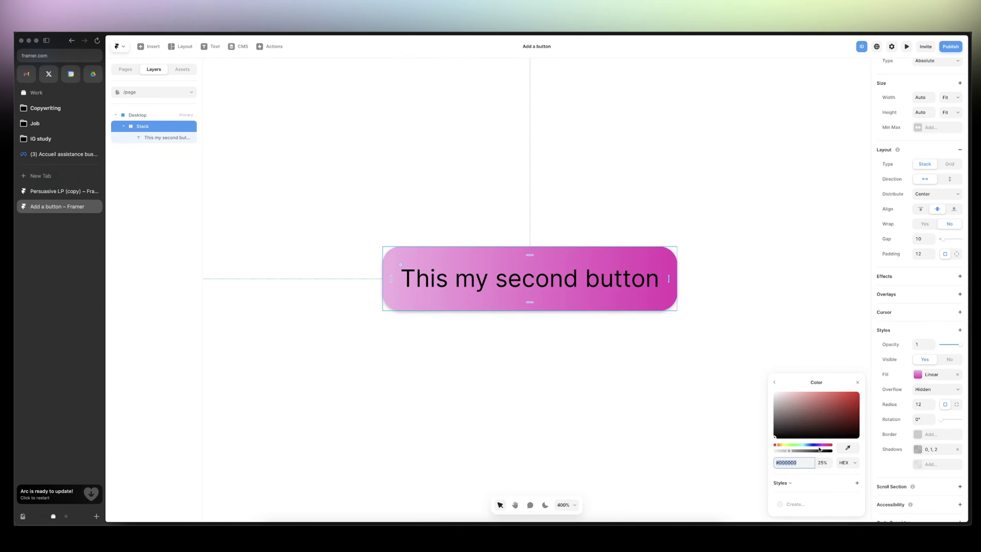
click(820, 446)
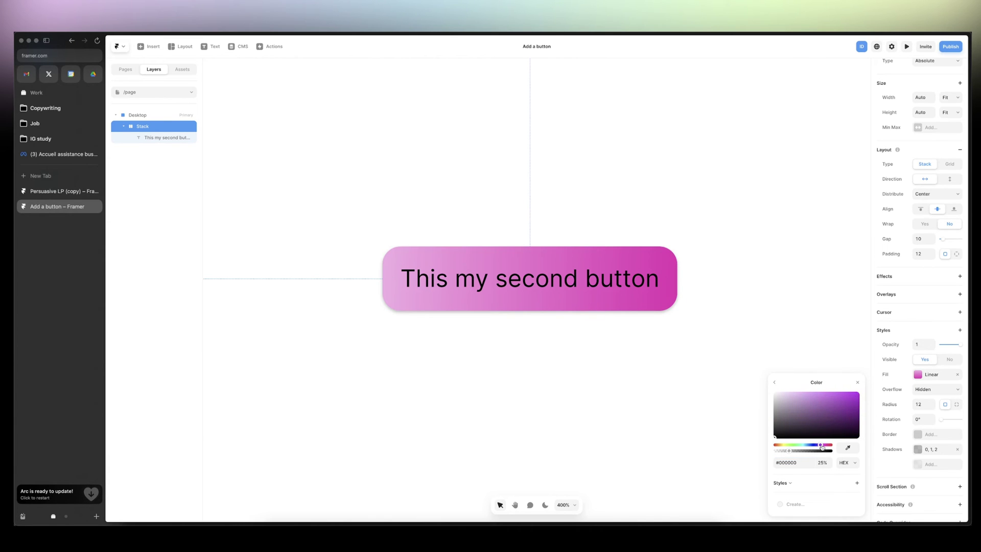
drag(821, 447, 828, 447)
drag(843, 413, 834, 390)
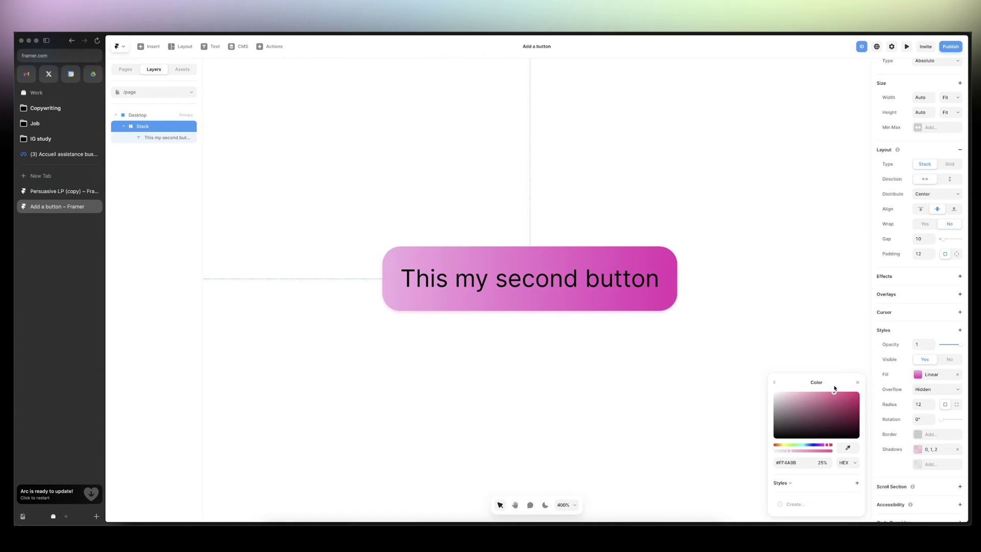
click(771, 382)
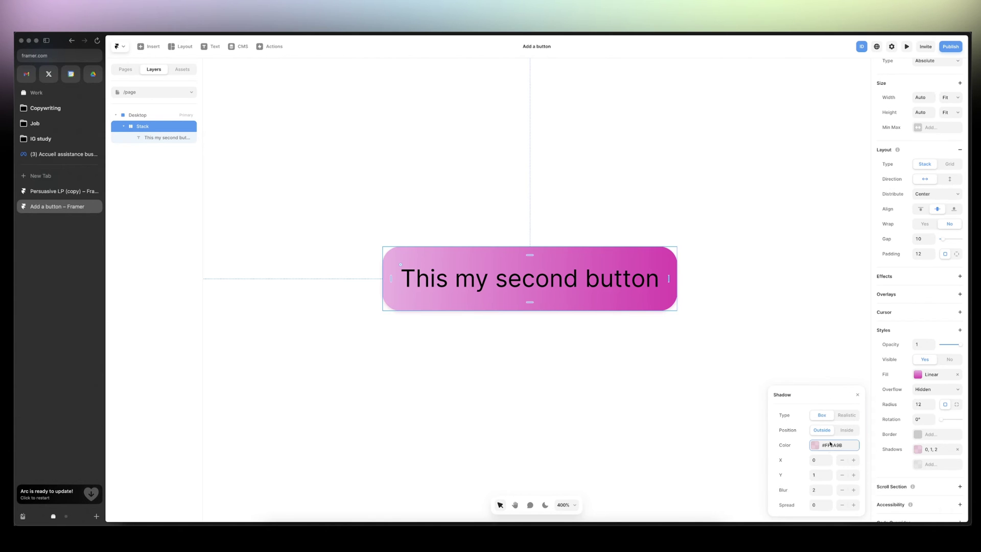
Set the shadow blur to 10 and spread to 4 for a soft glow.
click(818, 489)
text(11)
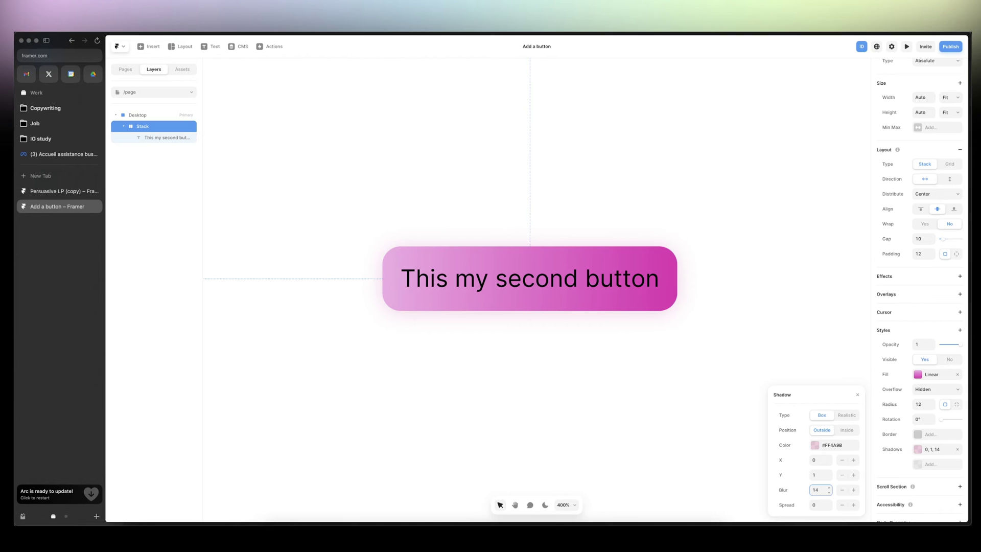
key(Up)
click(816, 505)
key(Down)
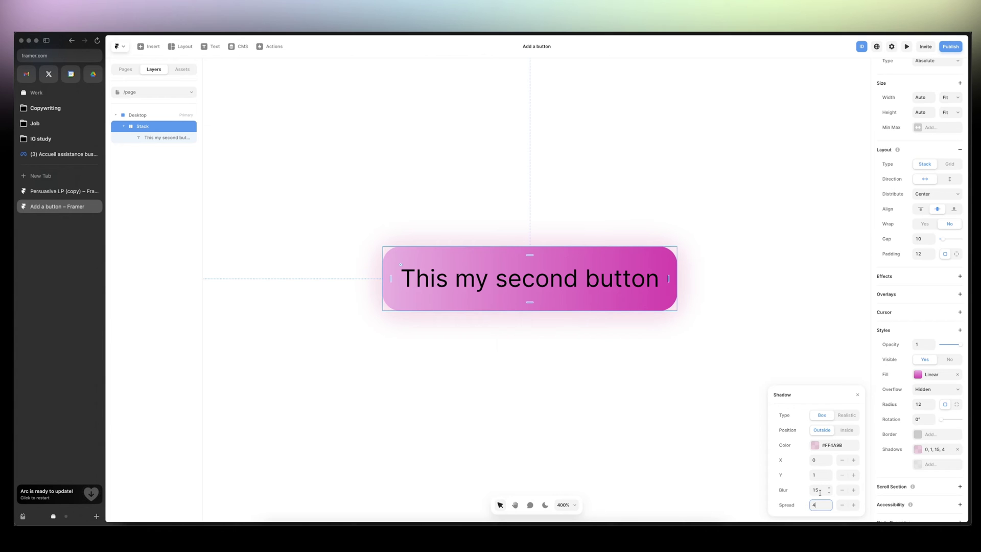
click(819, 491)
text(13)
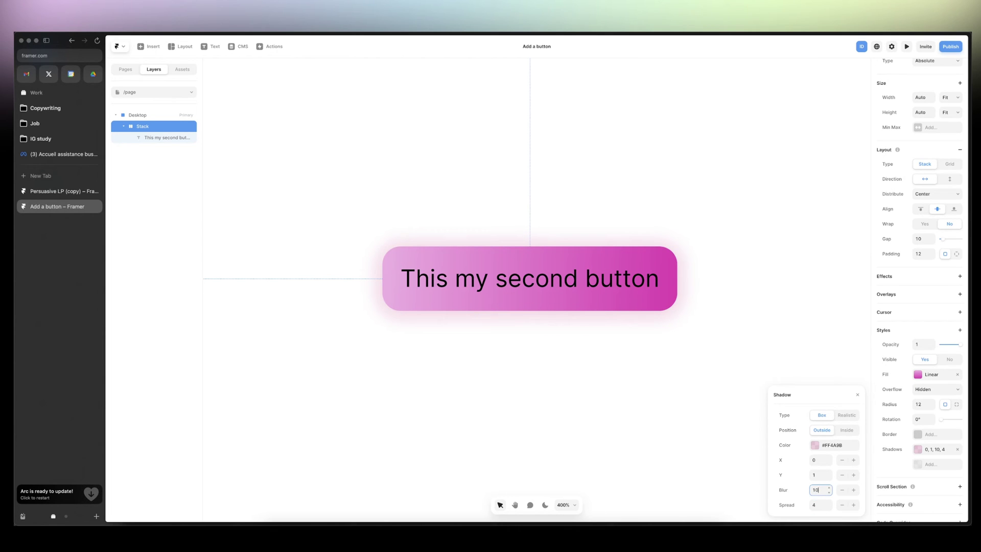
Make the pink button's label text white (#fff).
click(340, 130)
key(super+minus)
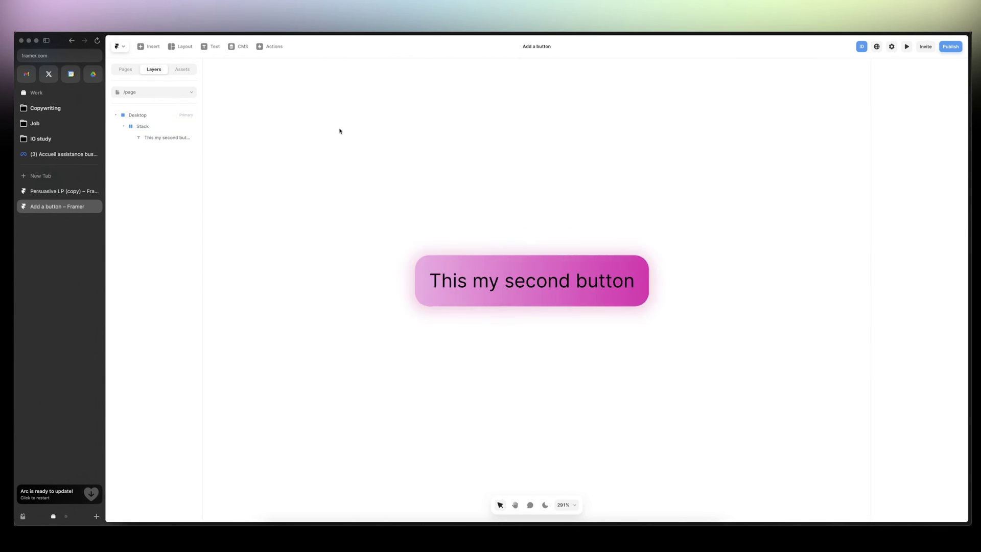
key(super+0)
key(super+plus)
key(super+plus)
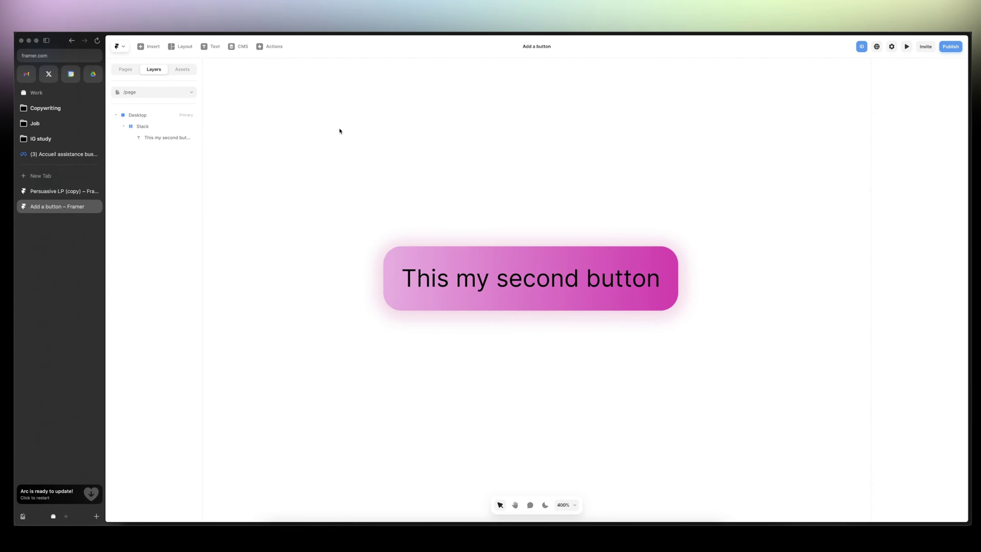
click(485, 257)
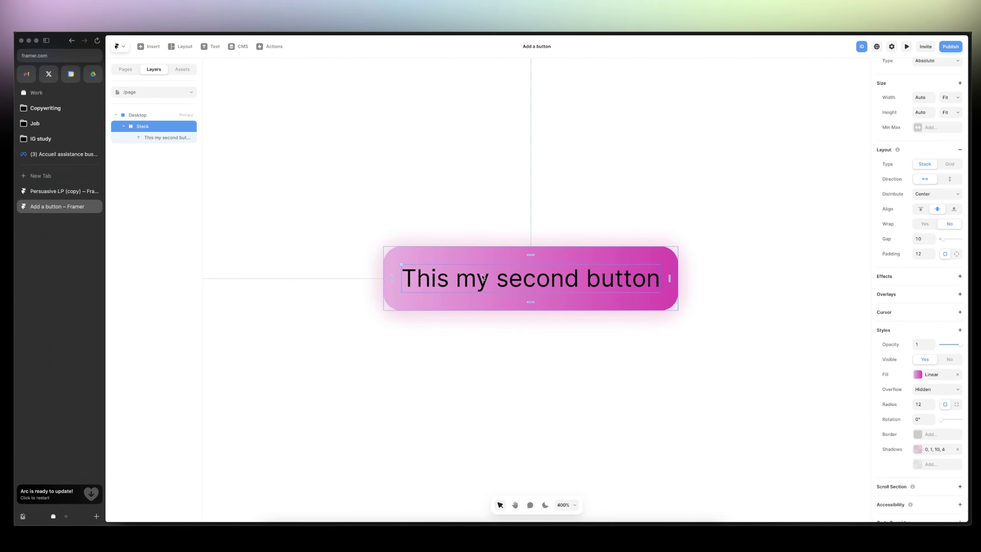
click(483, 277)
click(918, 420)
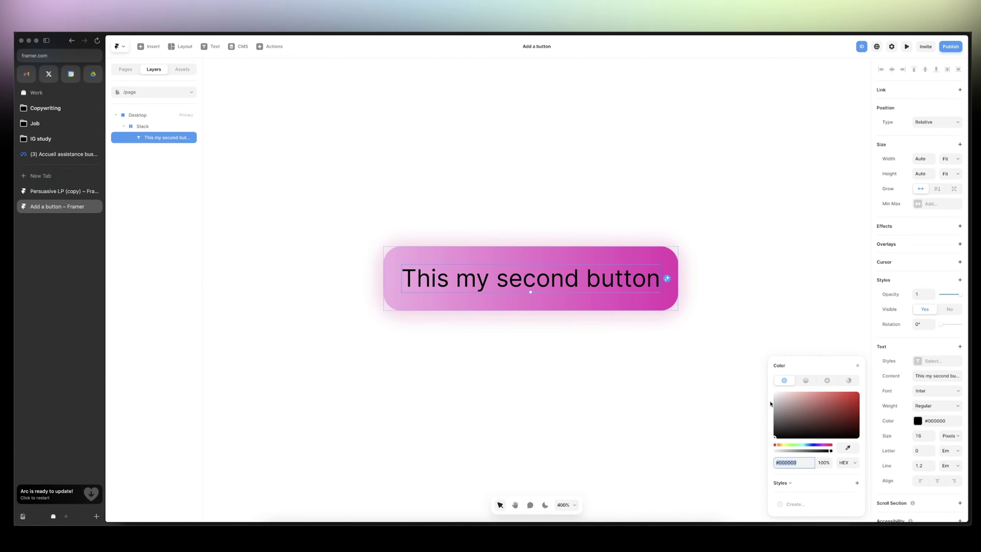
text(fff)
click(685, 353)
Rename the button's Stack layer to 'Button 2'.
key(super+minus)
key(super+minus)
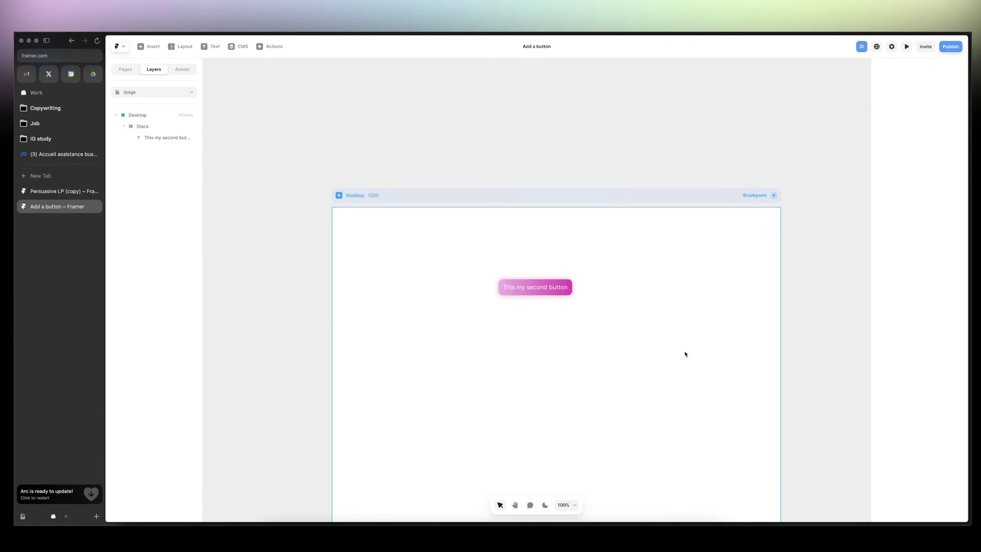
key(super+equal)
click(510, 270)
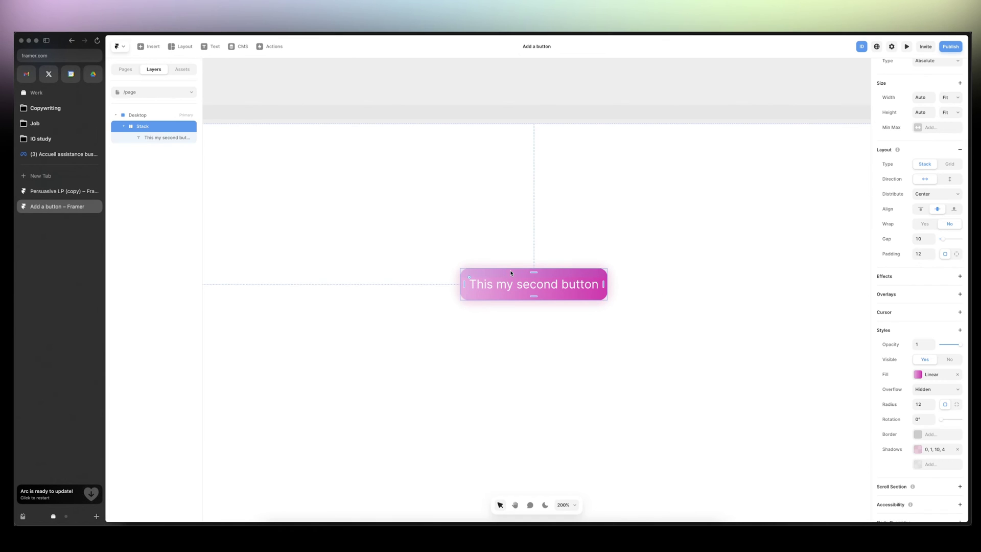
double_click(145, 126)
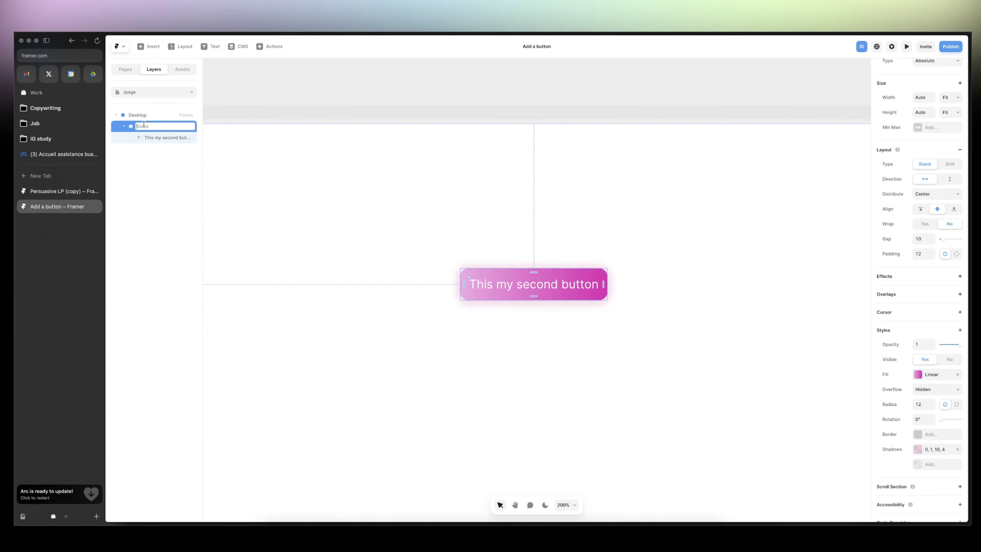
text(Button 2)
key(Return)
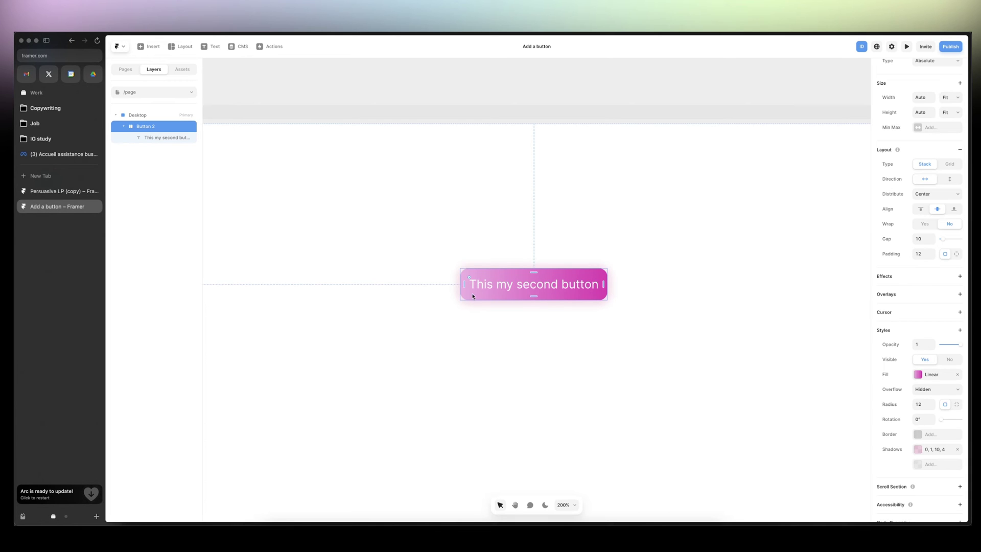
Create a component from the Button 2 layer.
right_click(168, 130)
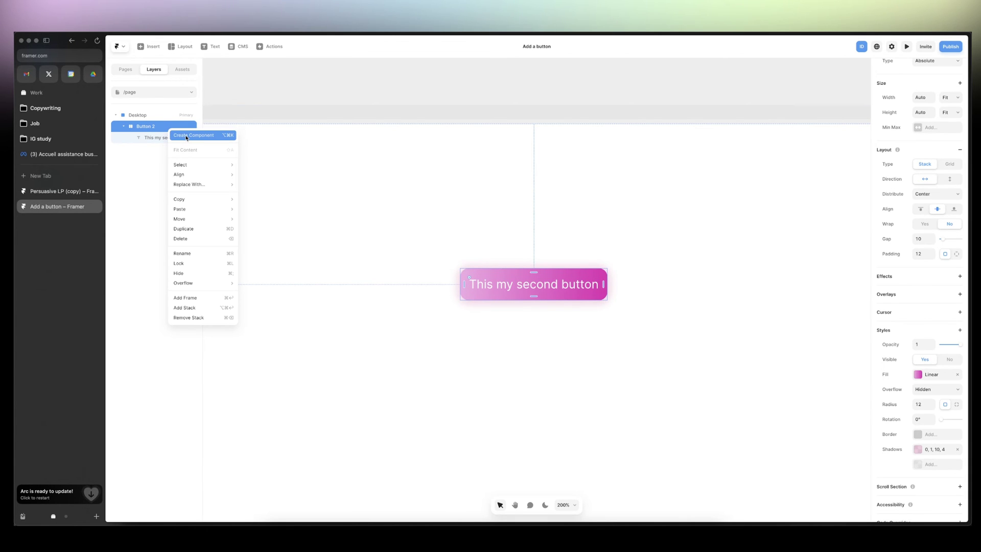
click(186, 136)
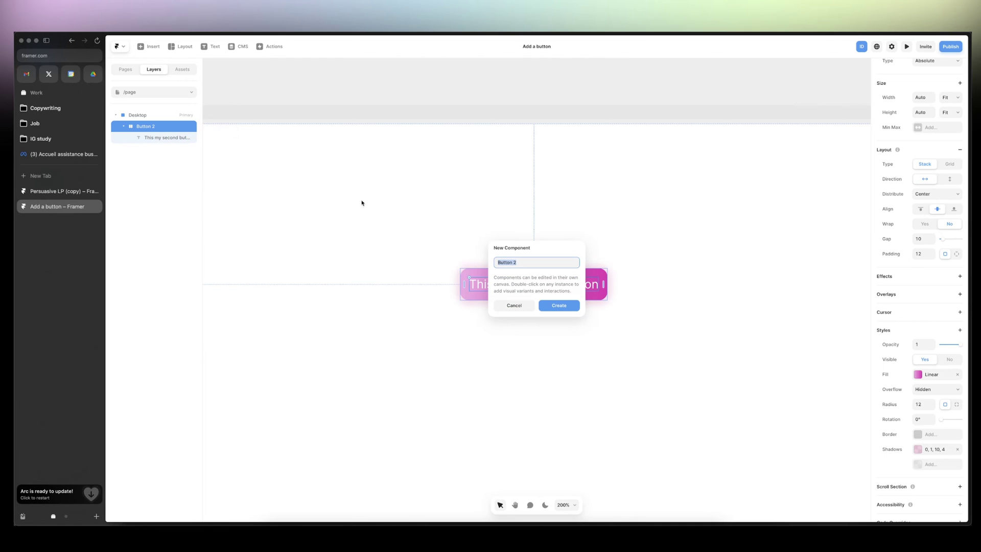
click(560, 307)
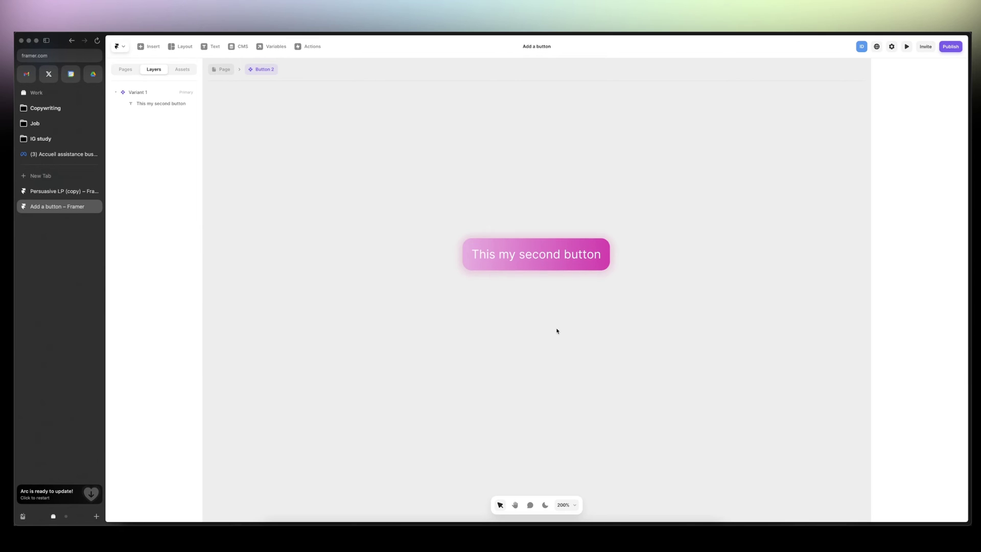
Rename the component's Variant 1 to 'Primary'.
click(484, 217)
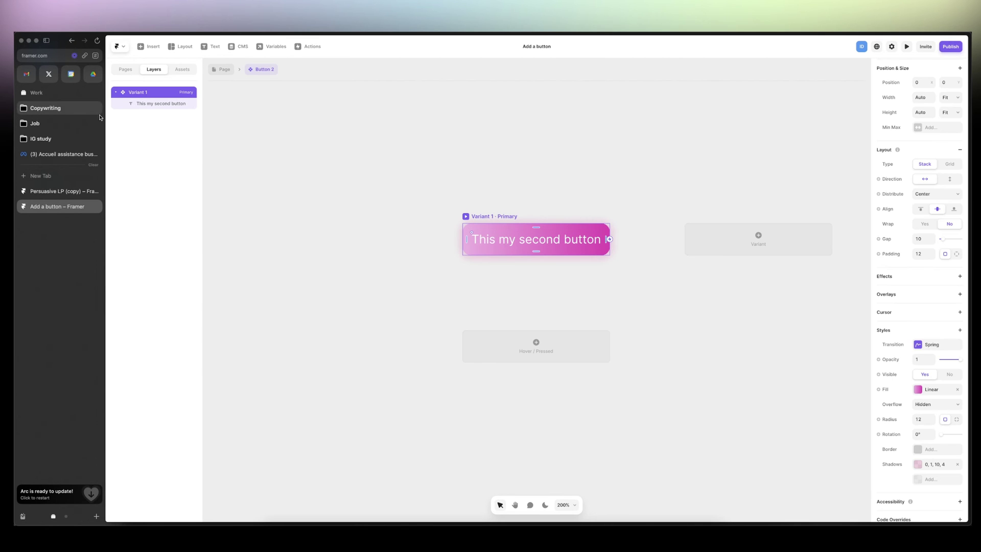
double_click(139, 92)
text(P)
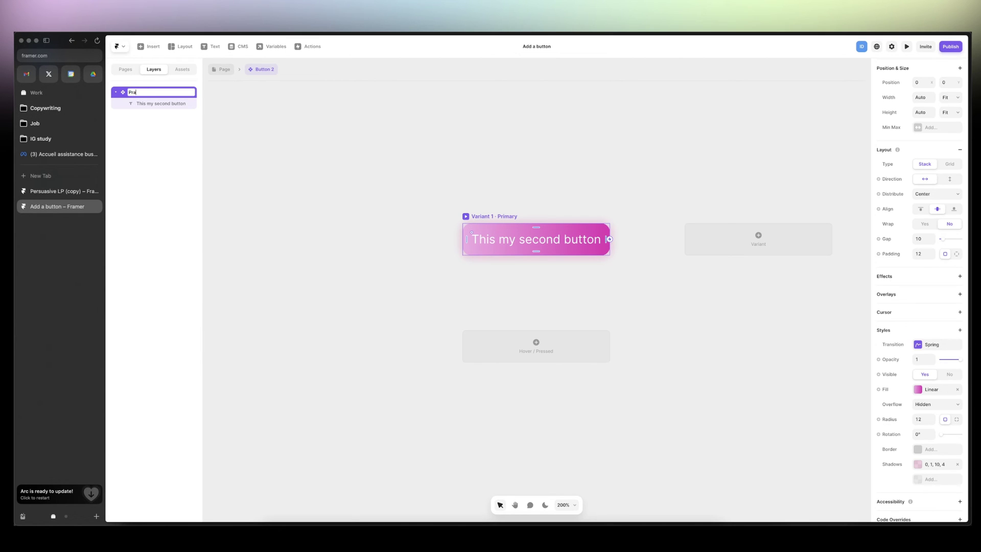
text(rimary)
key(Return)
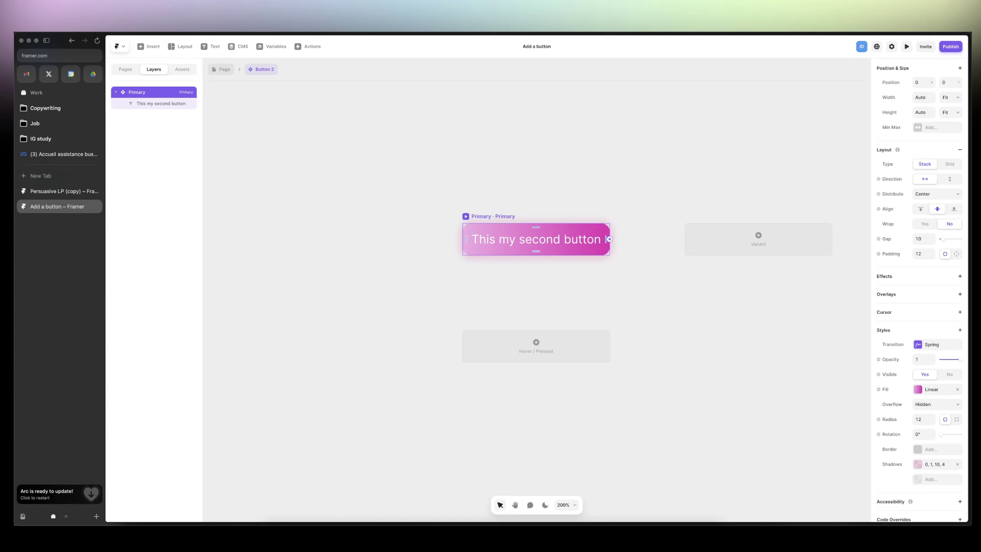
Add a Hover variant with a reversed magenta-to-light-pink gradient fill.
click(536, 342)
click(543, 337)
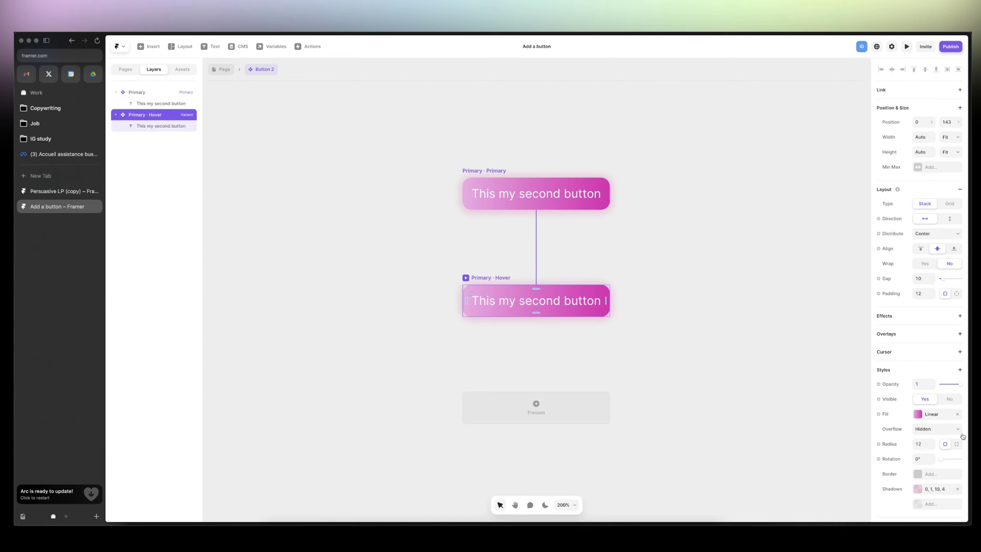
click(918, 414)
mouse_move(853, 384)
mouse_down()
mouse_move(772, 386)
mouse_move(858, 385)
mouse_up()
drag(782, 386, 765, 388)
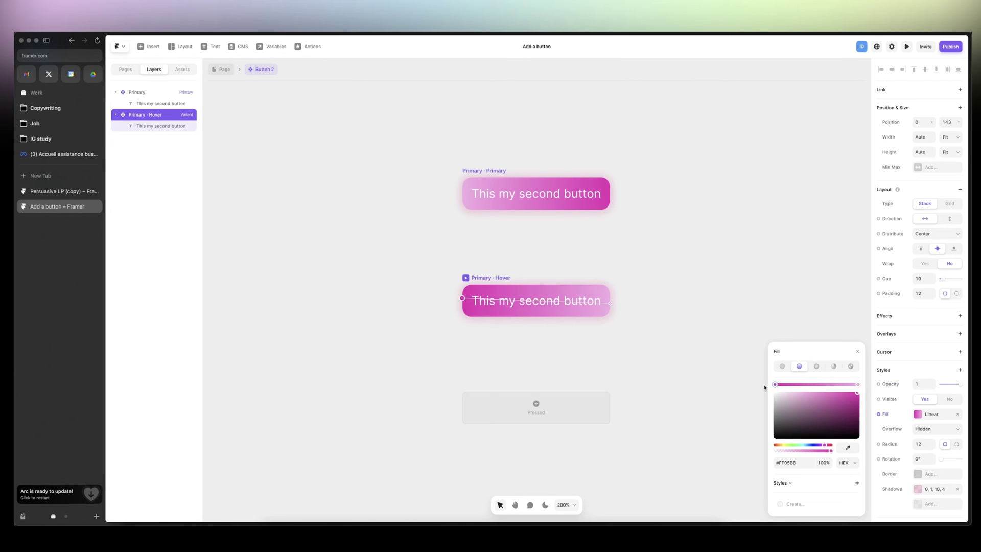
click(657, 338)
Exit the component, preview the desktop page, then return to editing.
key(Escape)
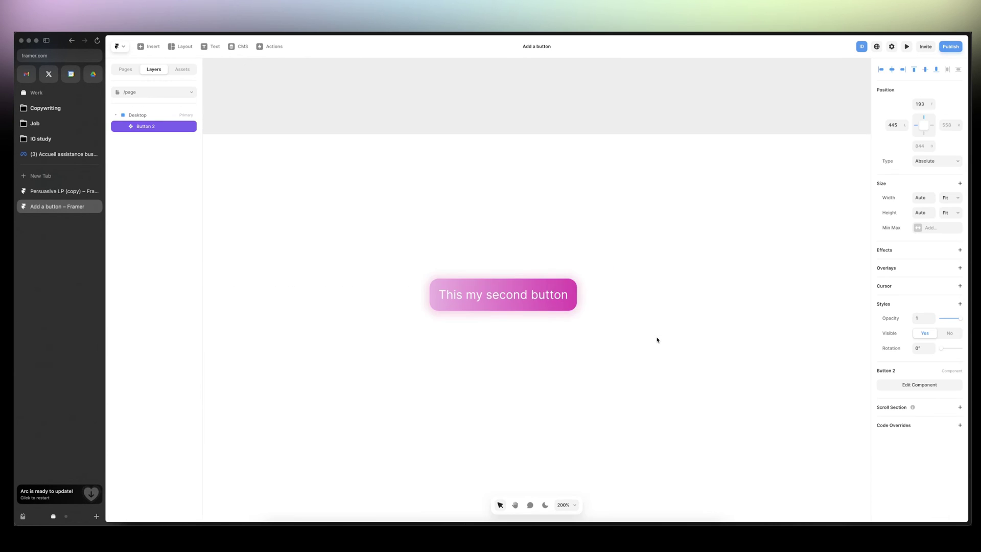
click(907, 46)
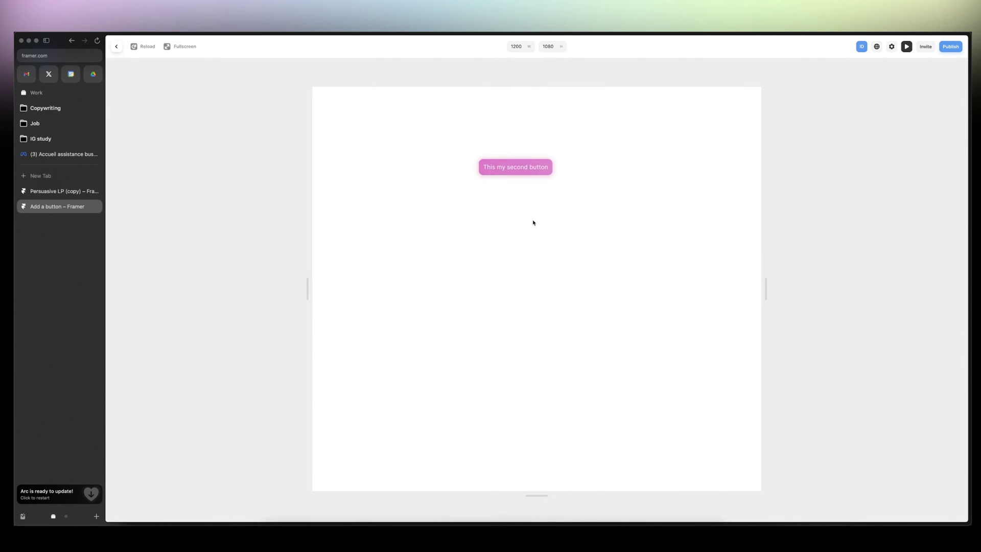
click(117, 47)
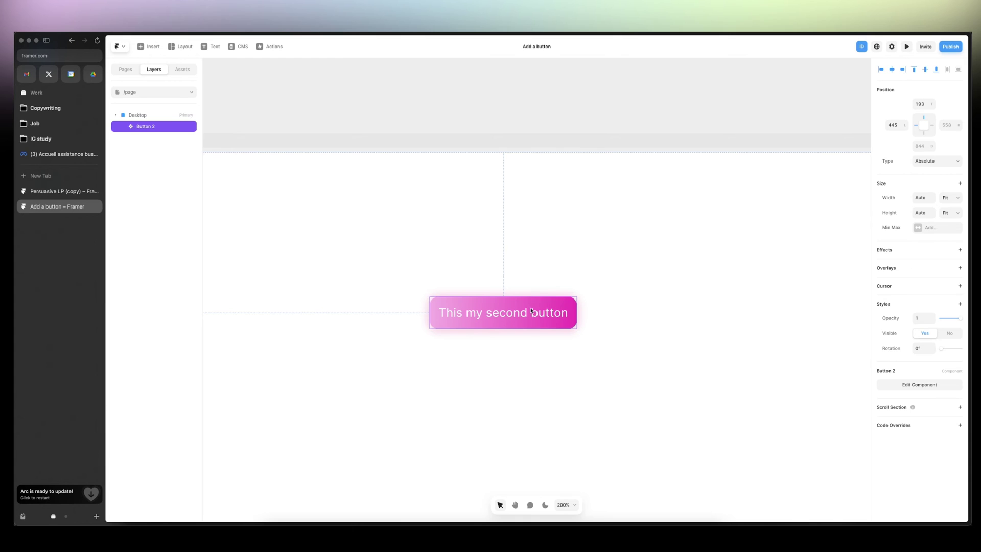
Add another variant to Button 2 and name it 'Outlined'.
double_click(531, 310)
click(646, 300)
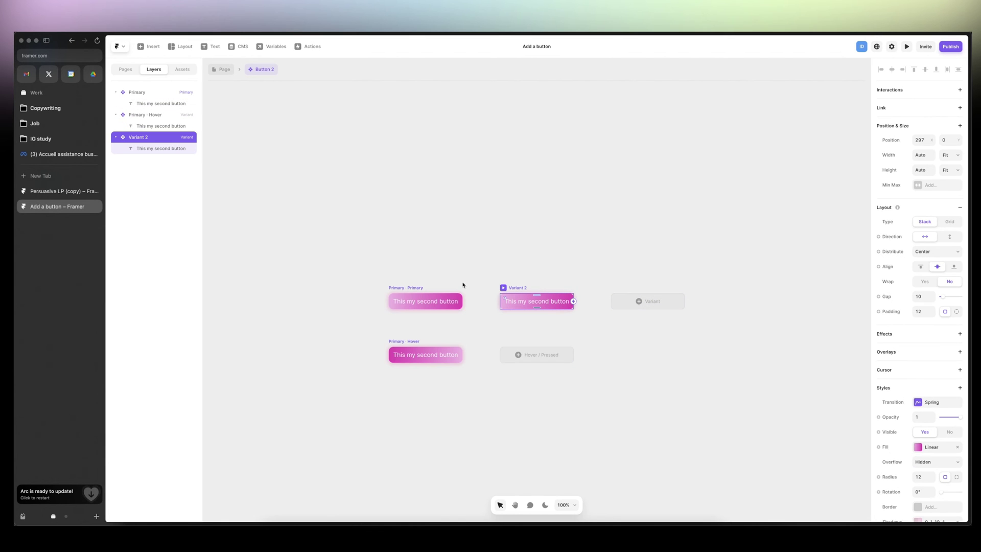
double_click(145, 137)
text(Outlined)
click(602, 322)
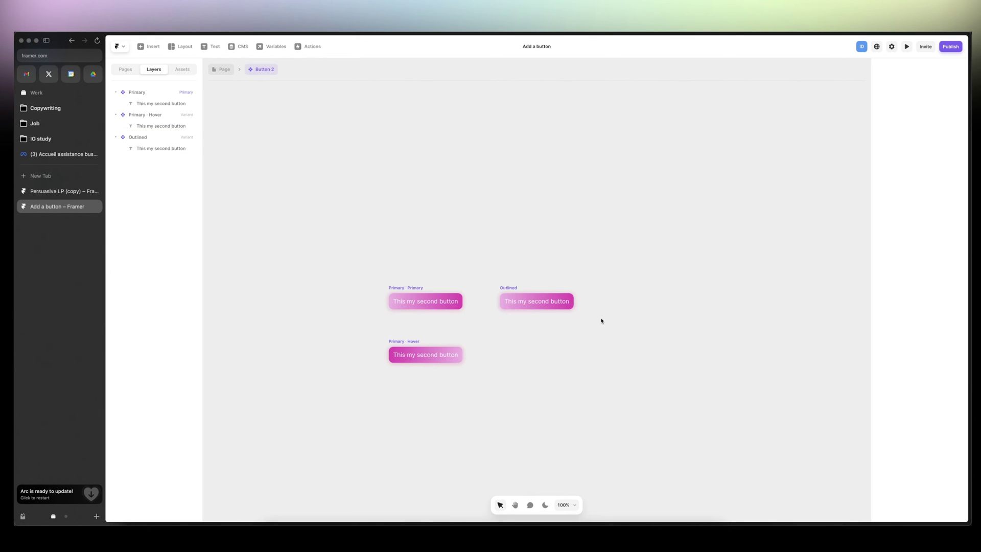
Give the Outlined variant a border coloured magenta #C93AA1, sampled from the button's pink.
scroll(602, 321, up, 2)
scroll(536, 301, up, 5)
click(404, 261)
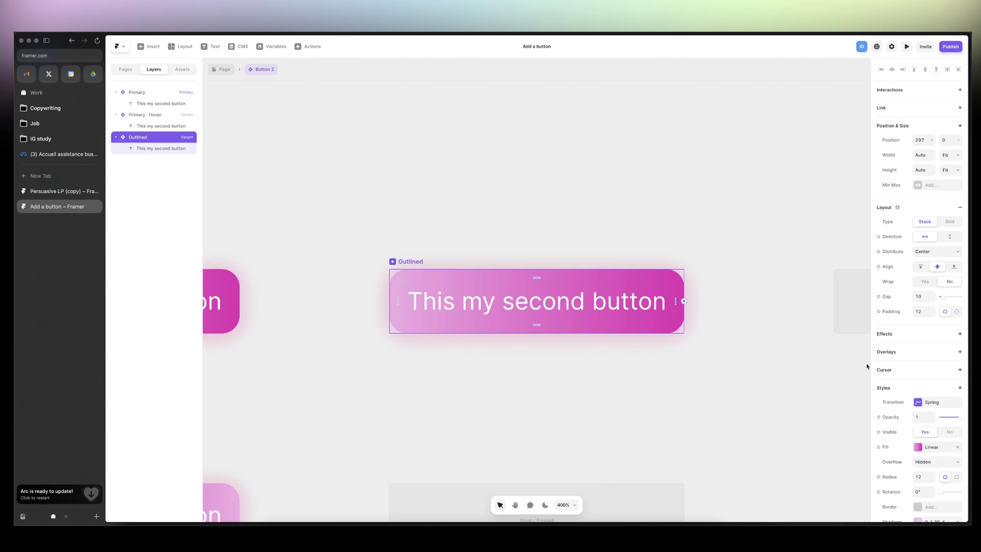
scroll(899, 409, down, 2)
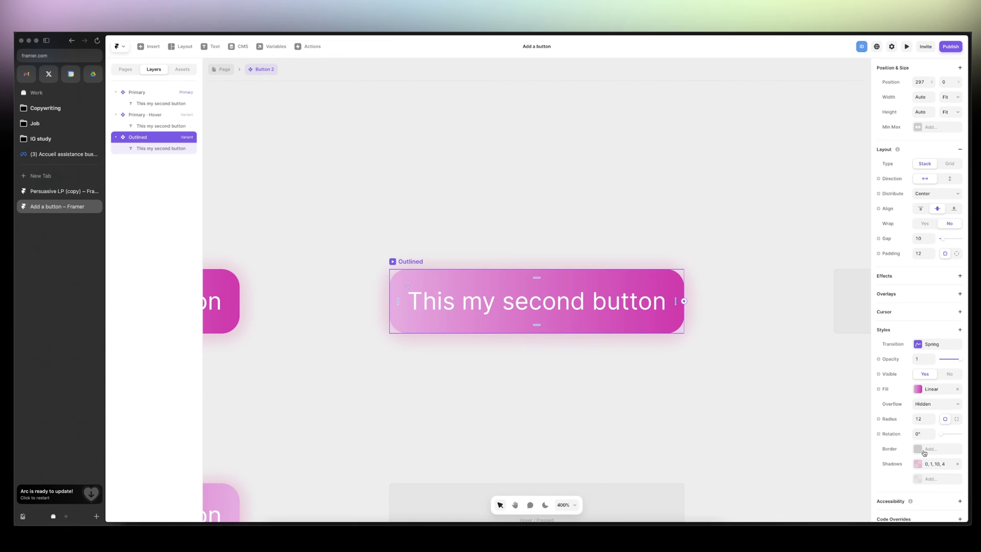
click(919, 449)
click(816, 476)
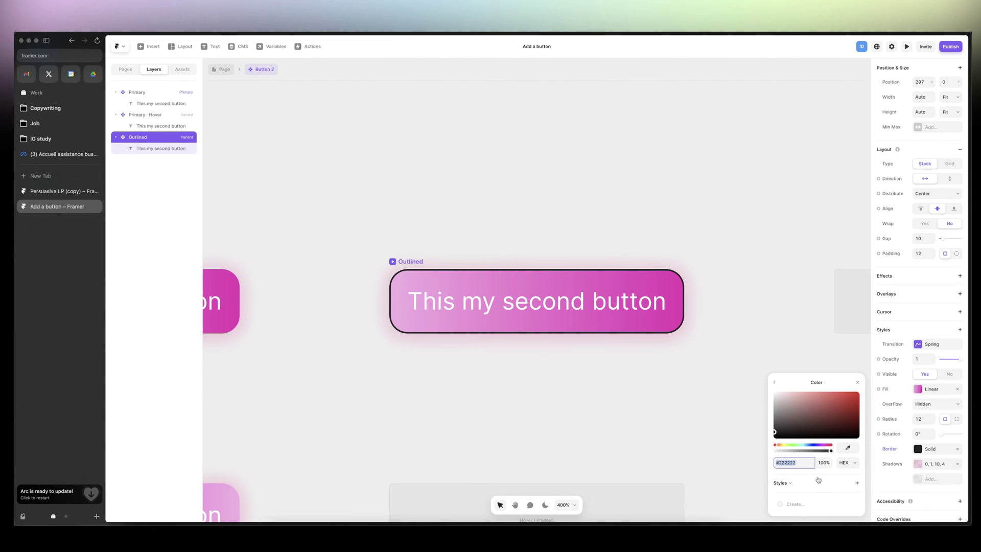
click(848, 448)
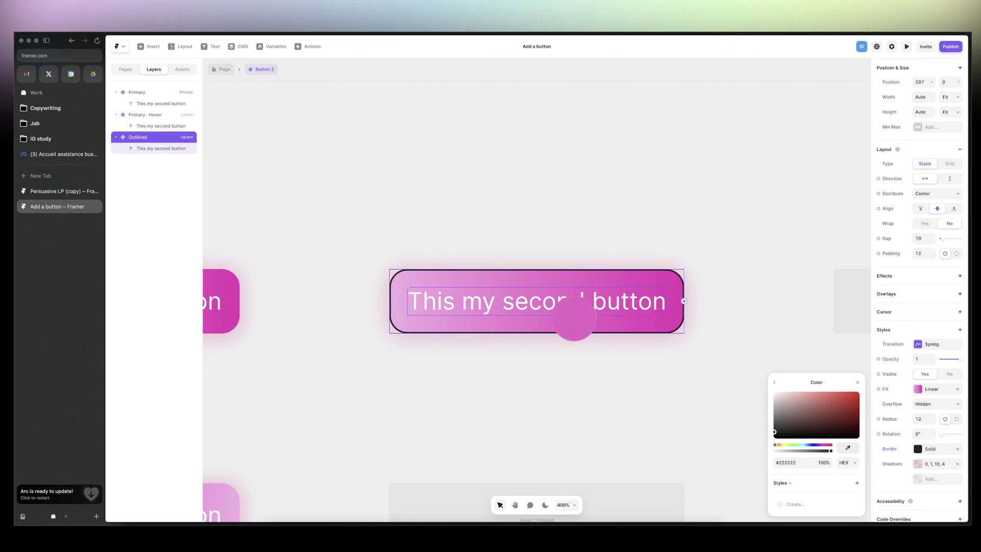
click(527, 326)
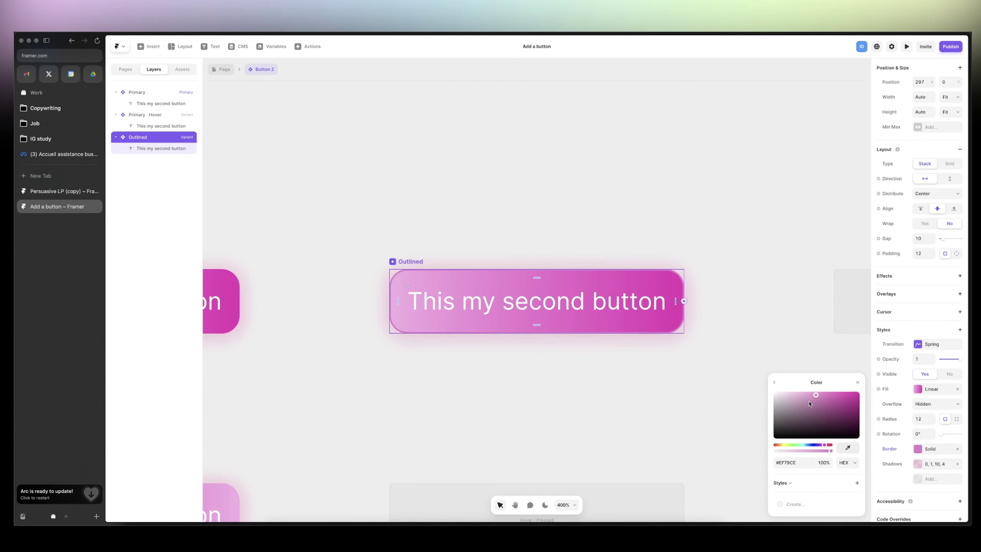
click(835, 402)
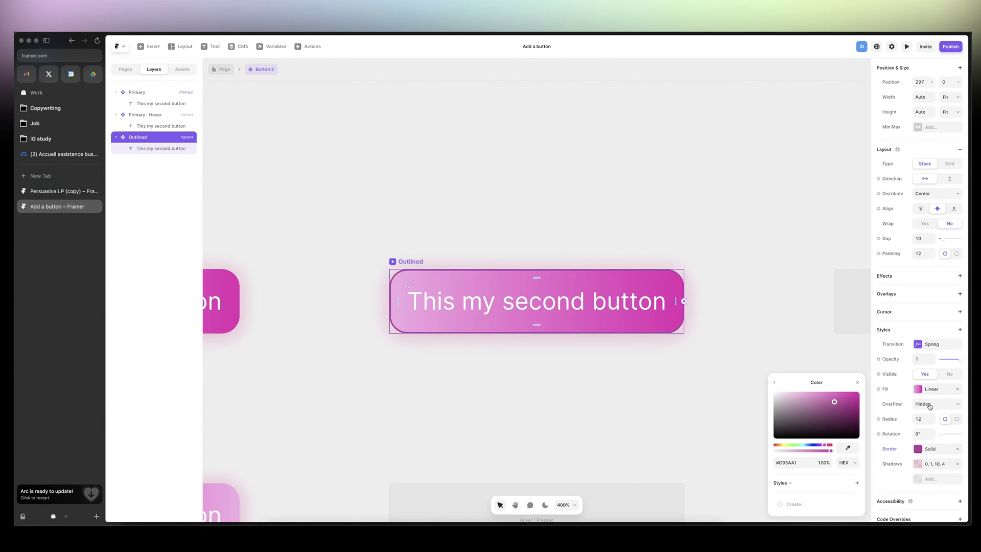
Make both stops of the Outlined variant's gradient fill fully transparent.
click(918, 389)
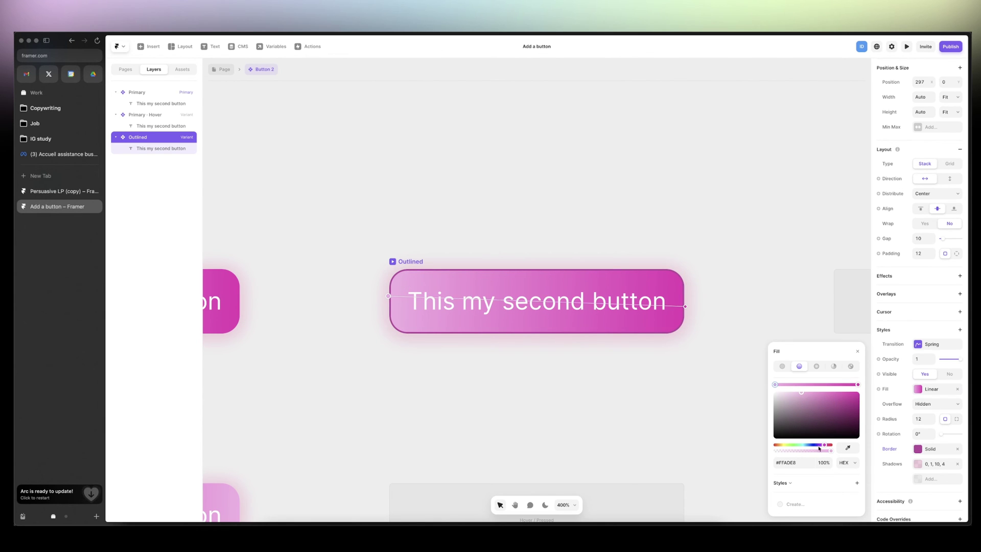
drag(831, 451, 728, 456)
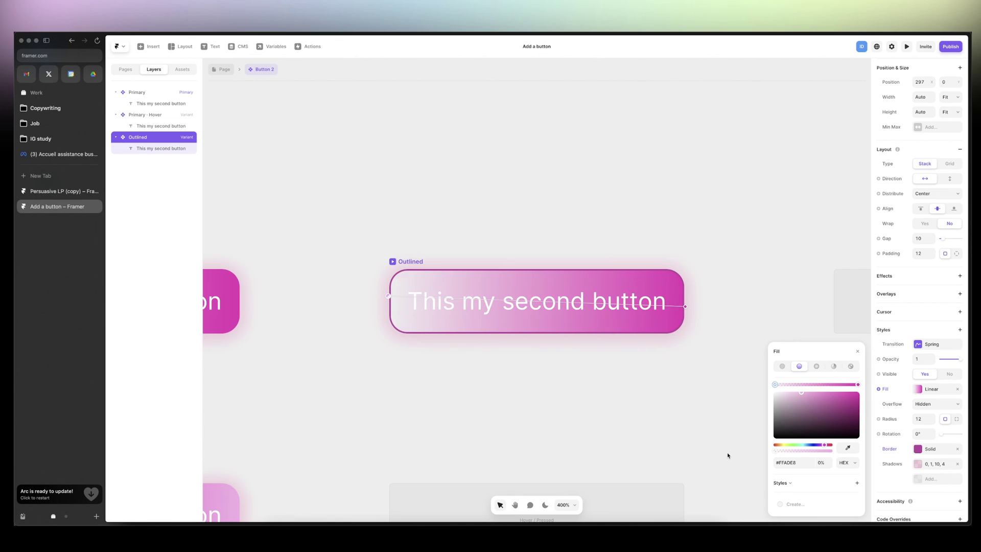
click(858, 385)
drag(831, 451, 746, 454)
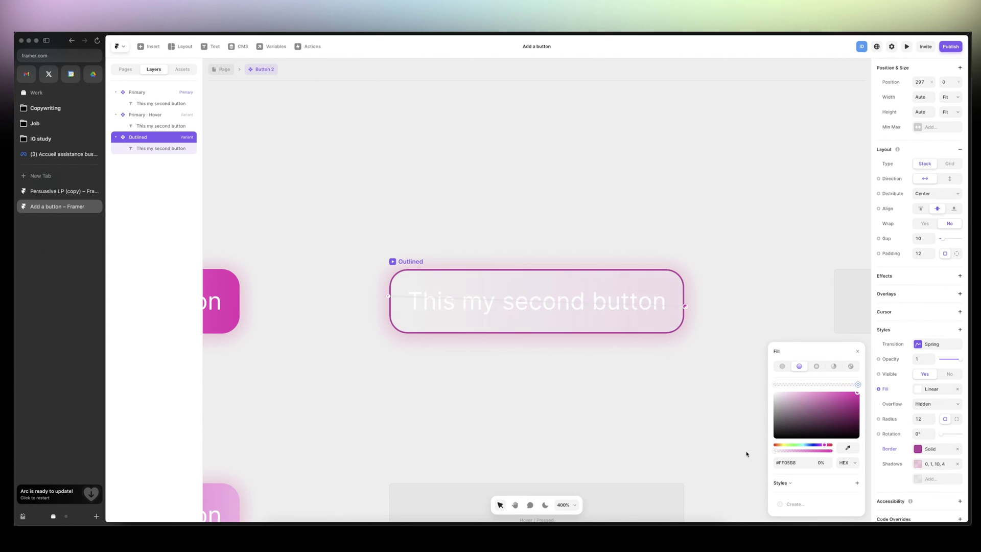
Set the Outlined border width to 0.75.
click(917, 450)
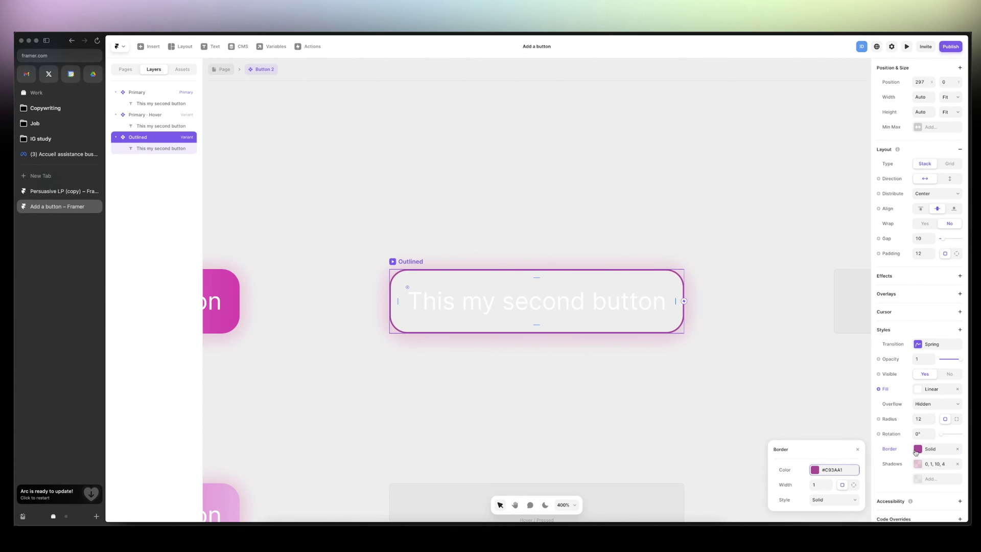
click(821, 486)
text(0.75)
key(Return)
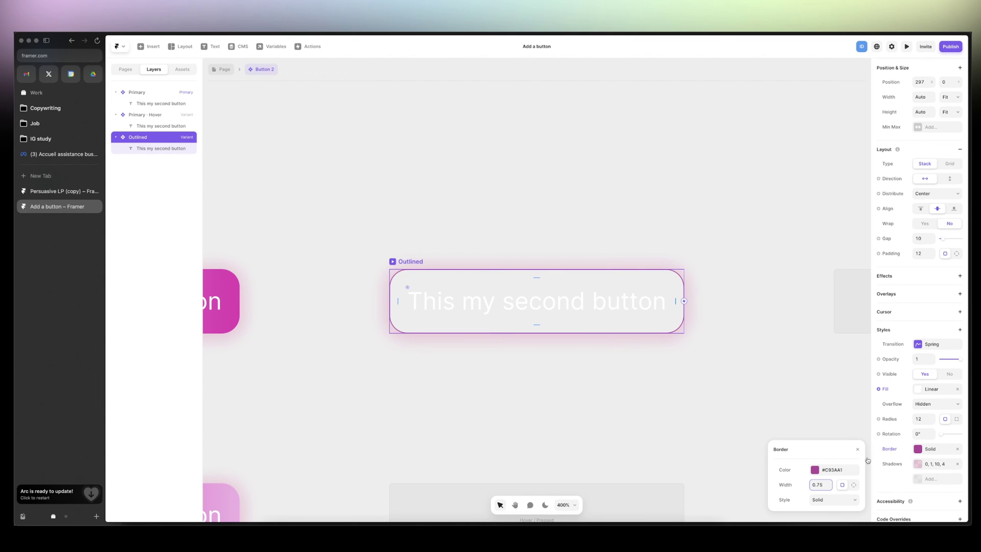
Adjust the Outlined variant's shadow to Y 6, blur 10, spread -2.
click(918, 464)
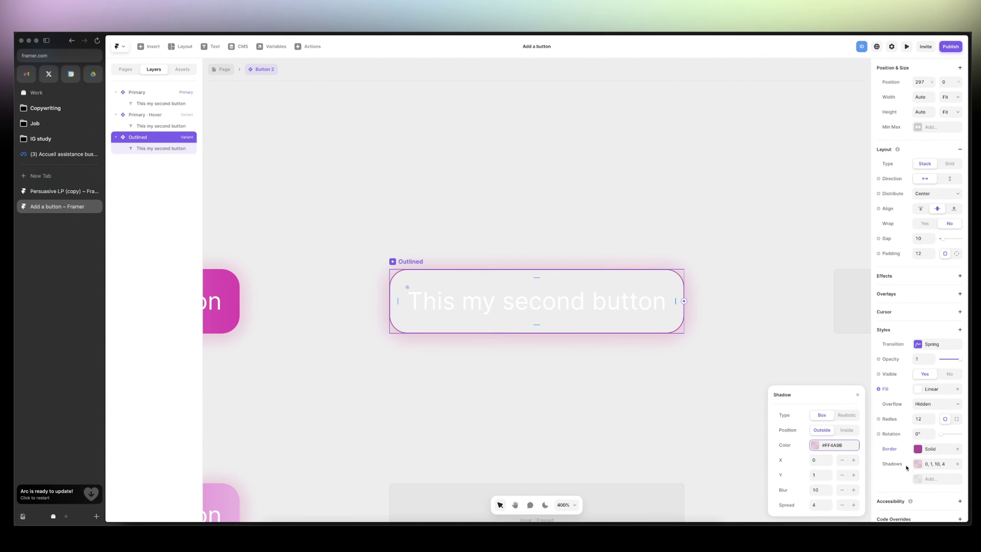
click(817, 475)
text(9)
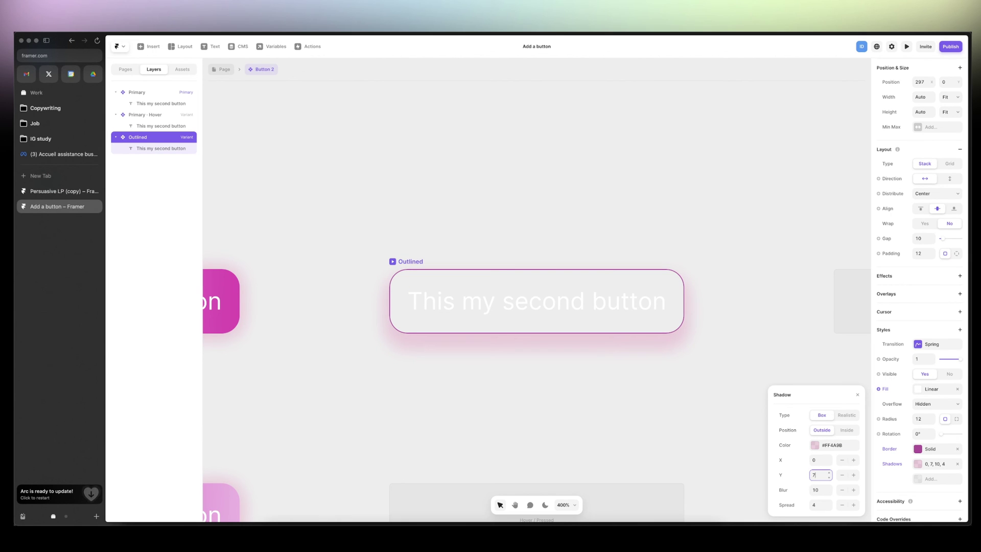
click(820, 505)
text(1)
key(Down)
key(Down)
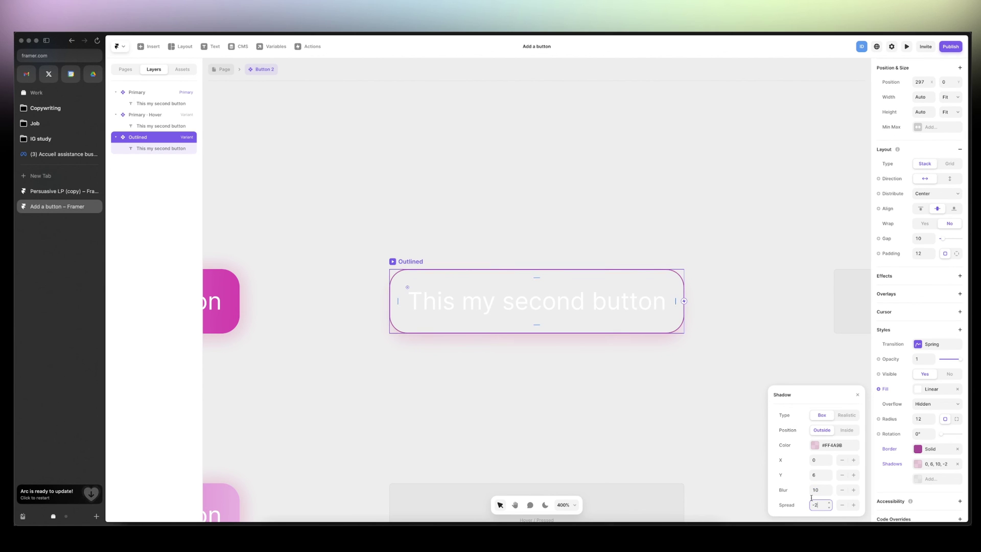
click(633, 433)
Make the Outlined variant's label text black (#000000).
double_click(565, 302)
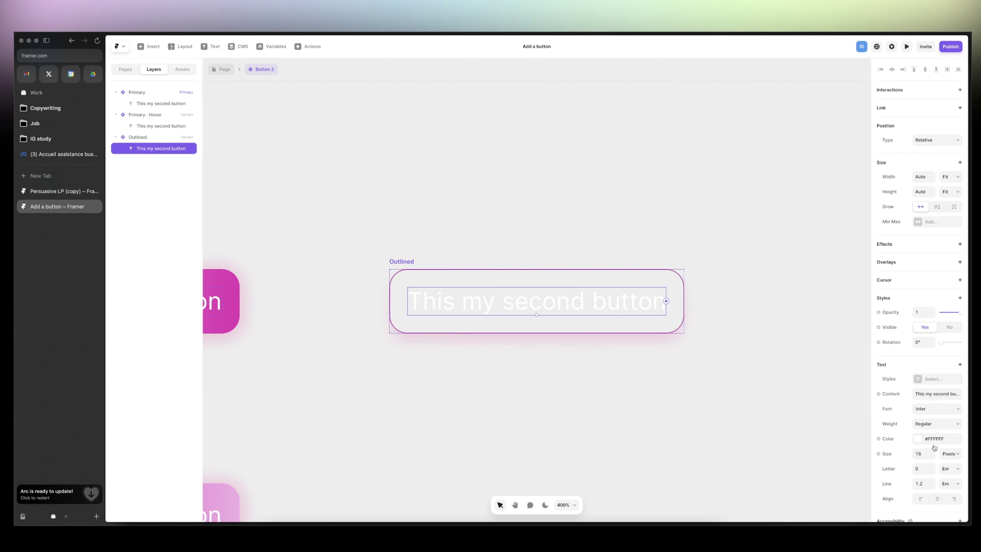
click(918, 438)
click(779, 448)
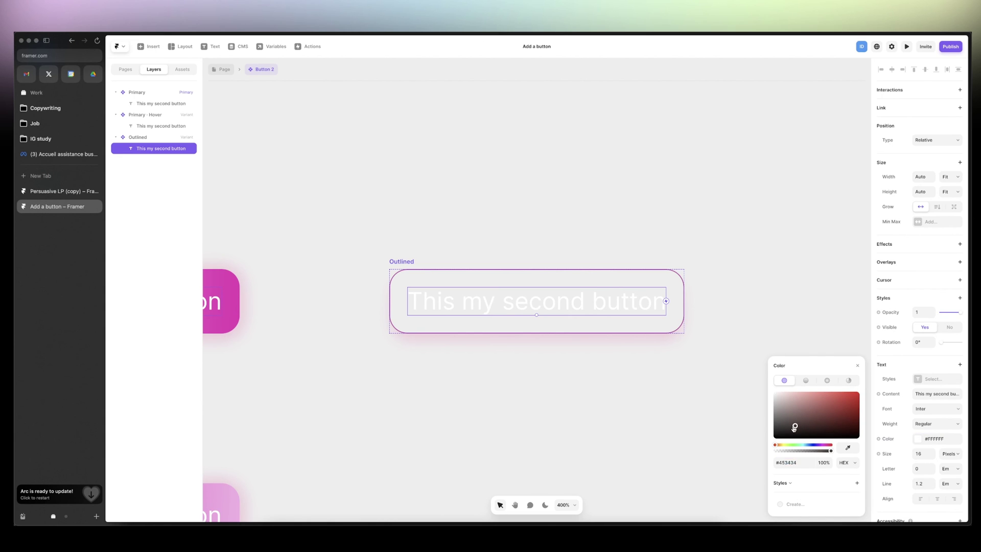
click(638, 432)
key(super+minus)
key(super+minus)
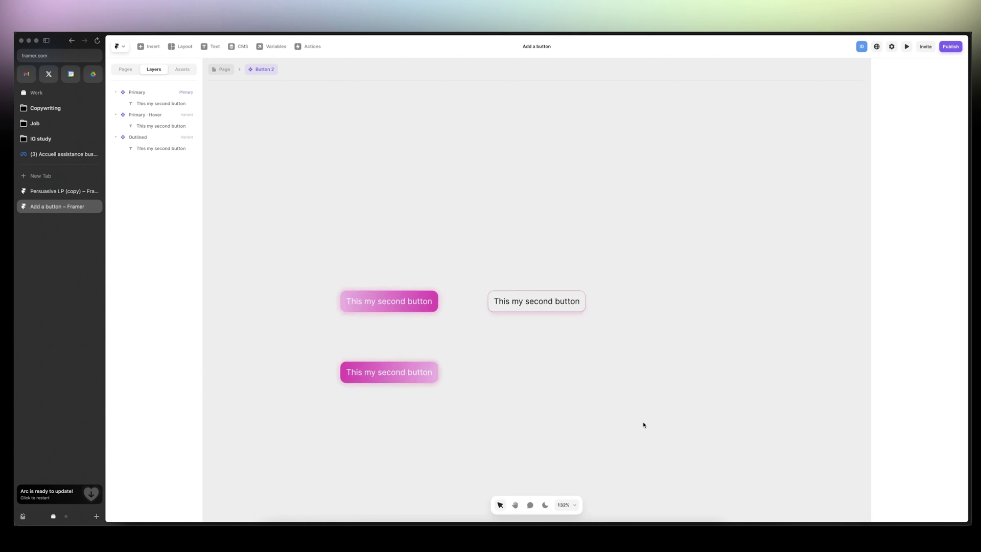
key(super+equal)
Add an Outlined · Hover variant and make both gradient fill stops fully opaque.
click(498, 312)
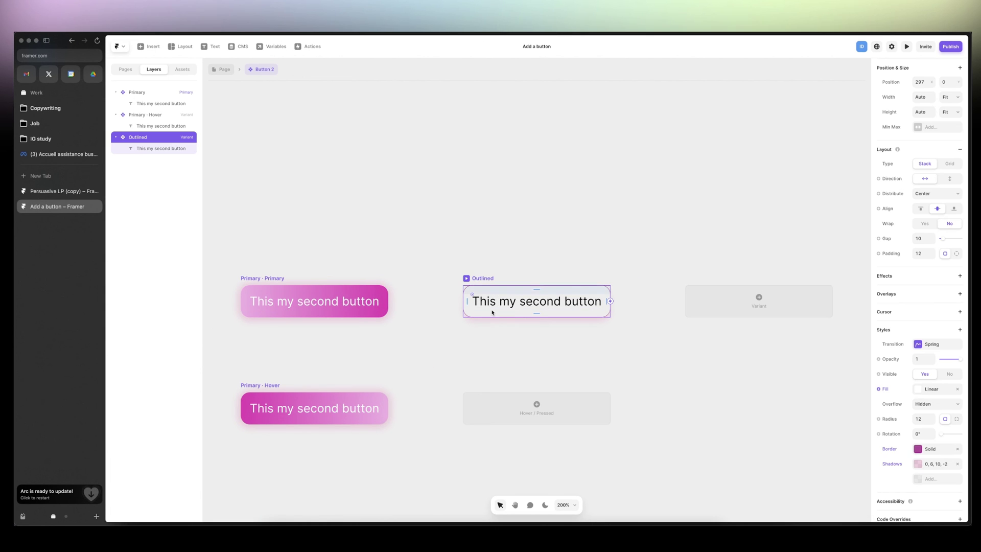
click(536, 410)
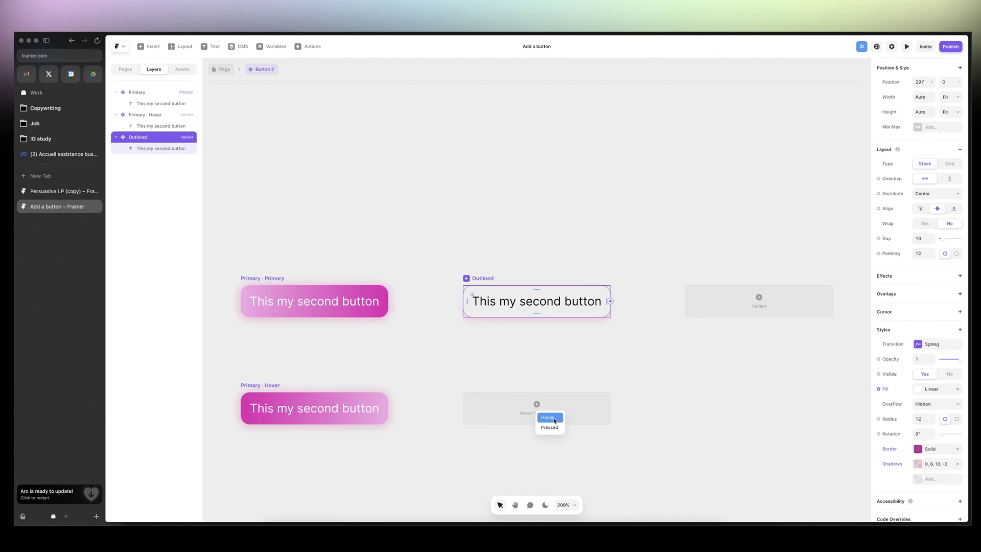
click(552, 421)
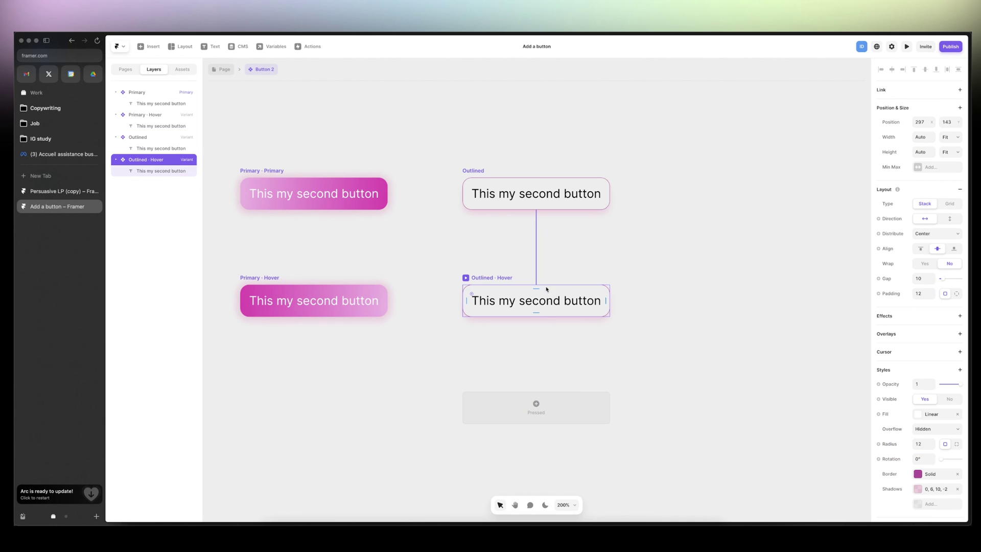
click(917, 414)
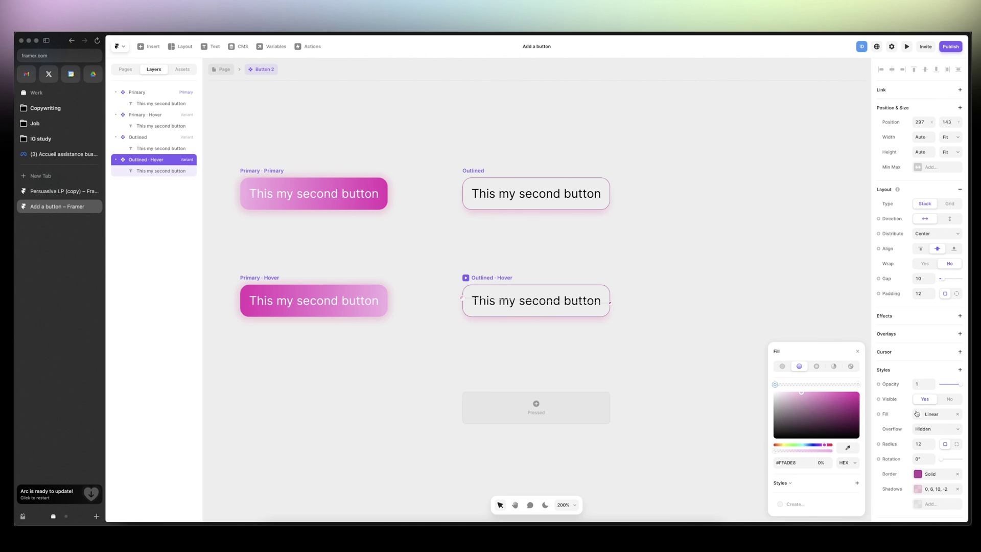
drag(775, 450, 862, 452)
click(858, 385)
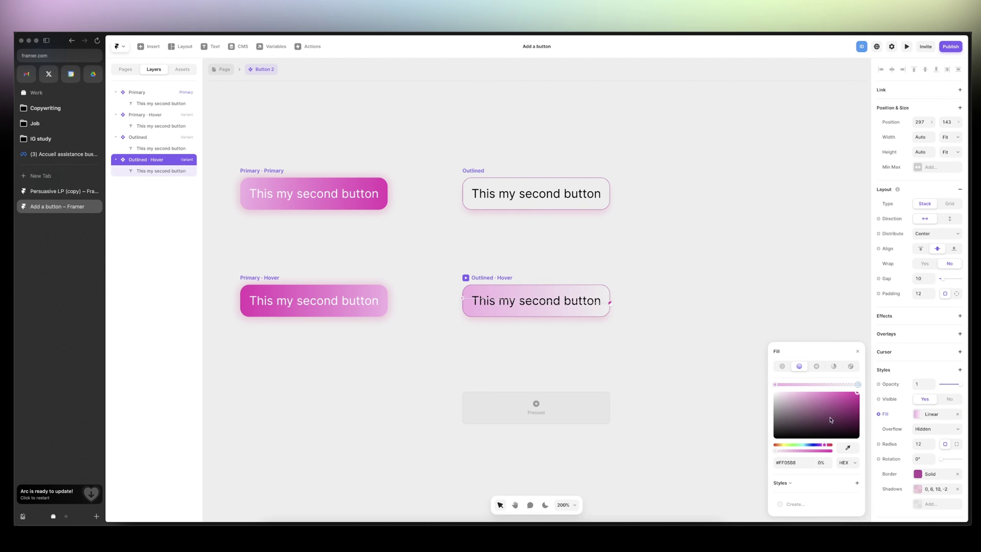
drag(781, 451, 865, 453)
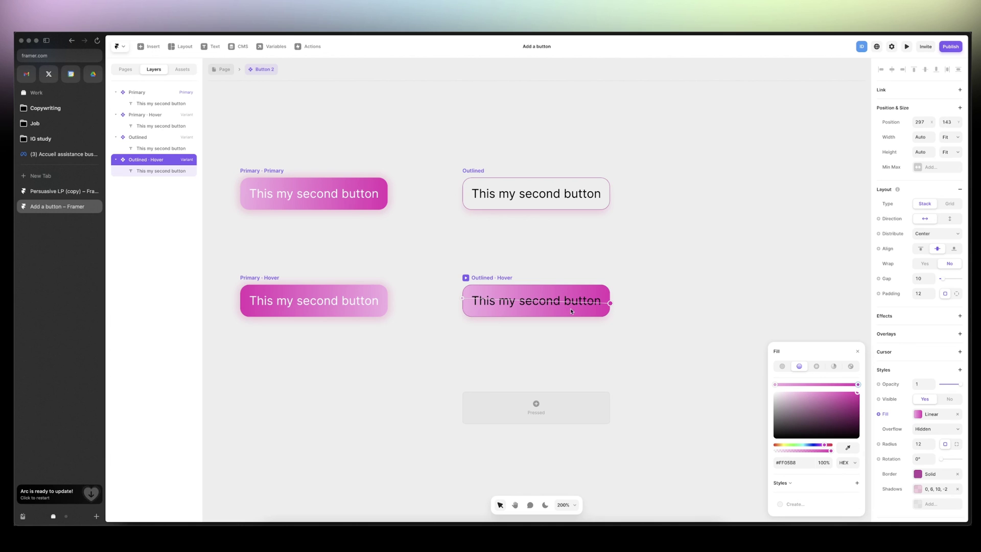
click(556, 276)
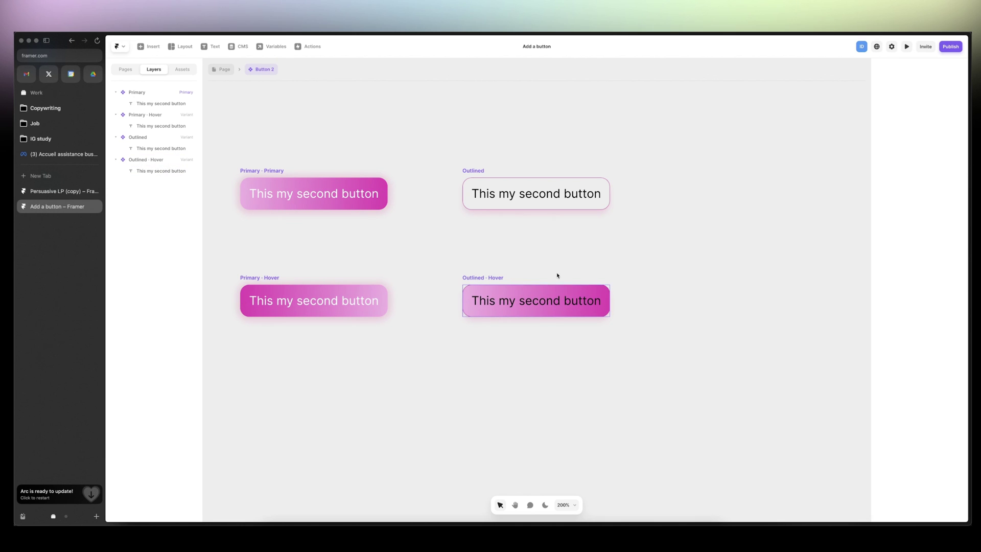
Make the Outlined · Hover label text white.
click(539, 302)
click(918, 421)
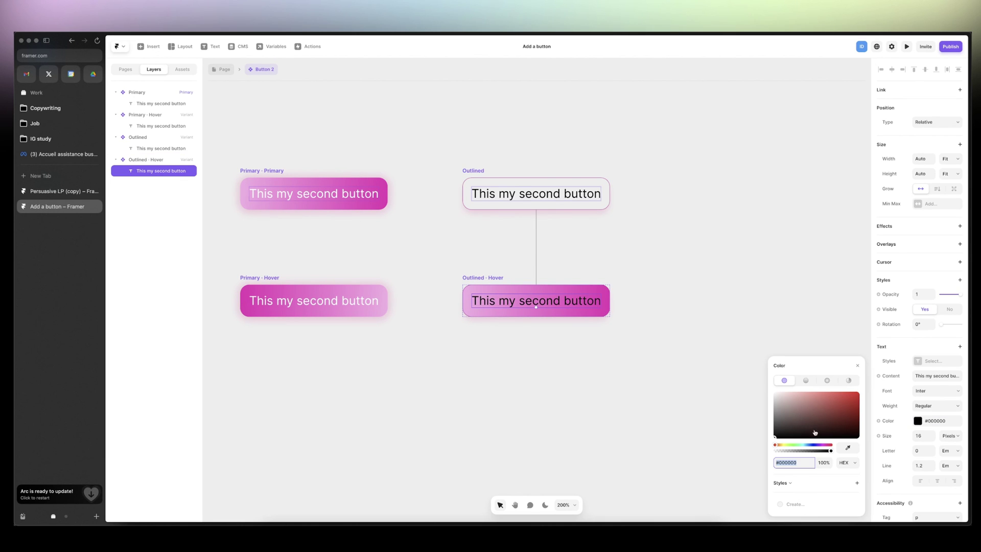
drag(815, 432, 719, 364)
click(711, 359)
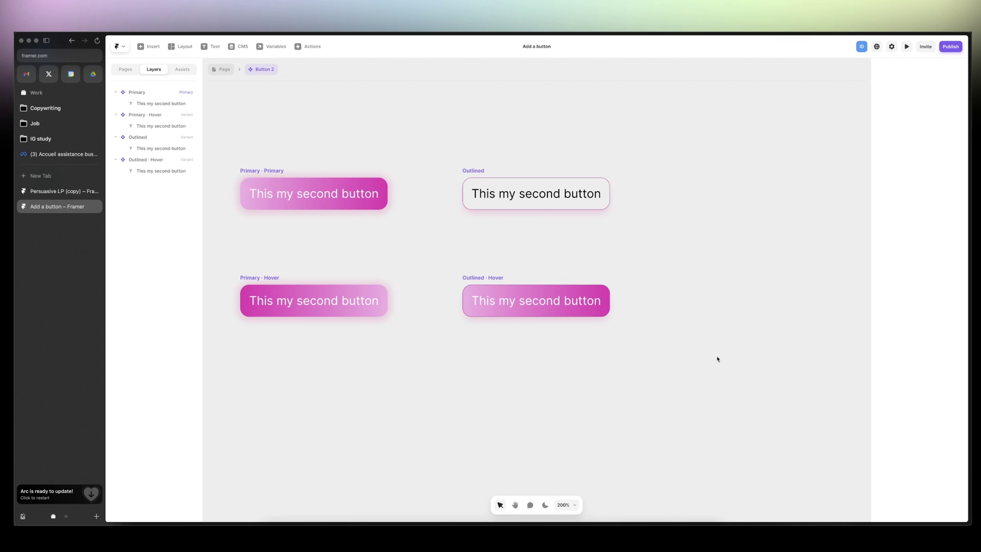
Return to the page and duplicate Button 2 on the Desktop frame.
click(220, 70)
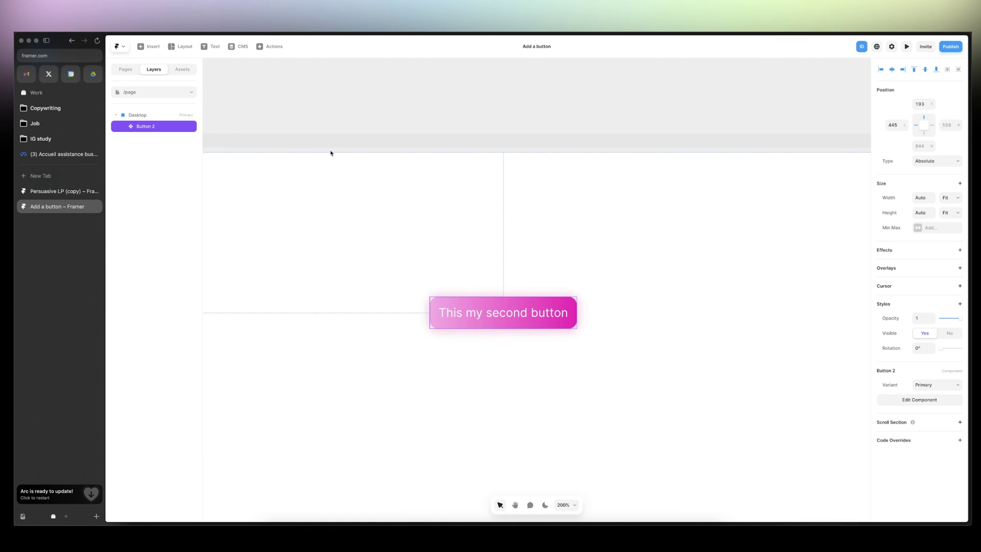
key(shift+0)
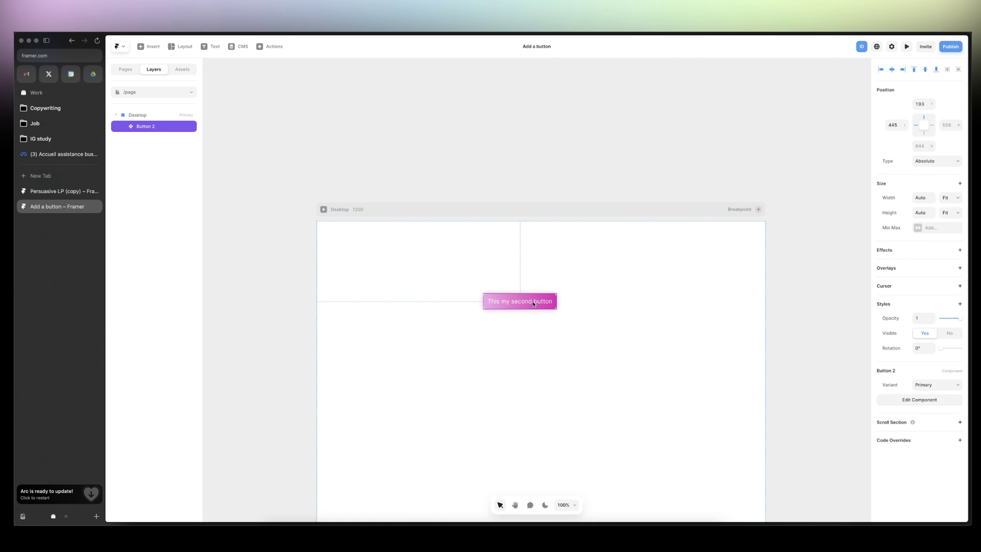
key(super+d)
Give the Desktop frame a vertical stack, centred distribution and a gap of 49.
click(156, 115)
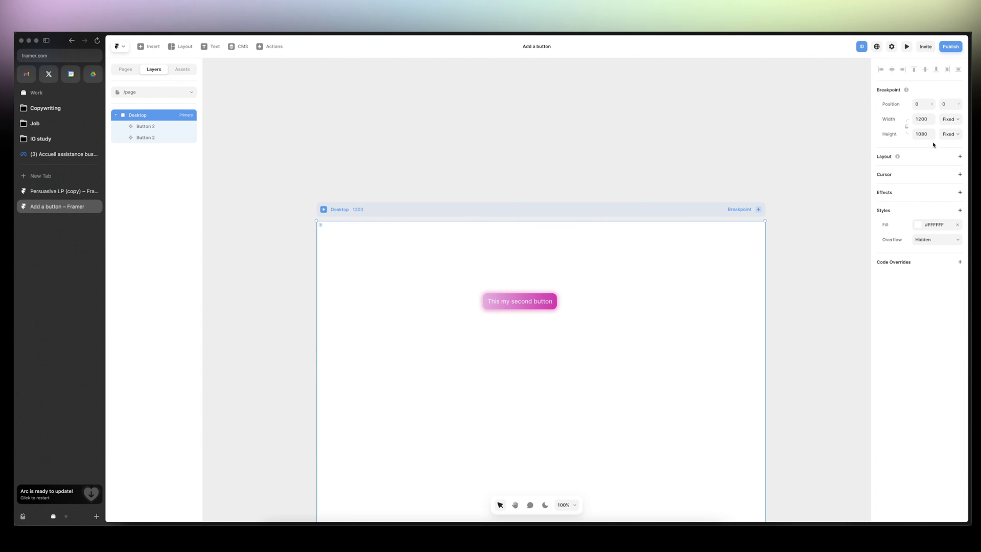
click(935, 159)
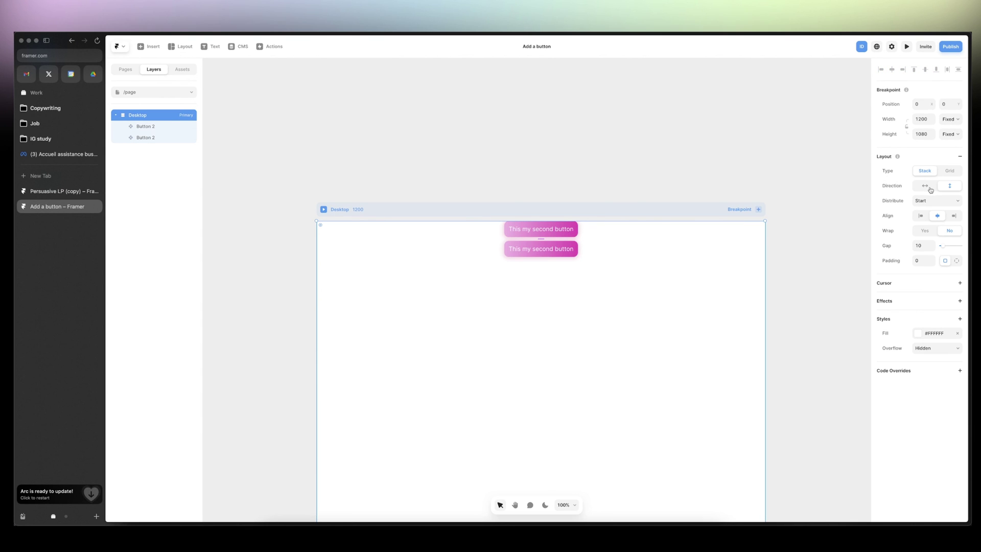
click(922, 204)
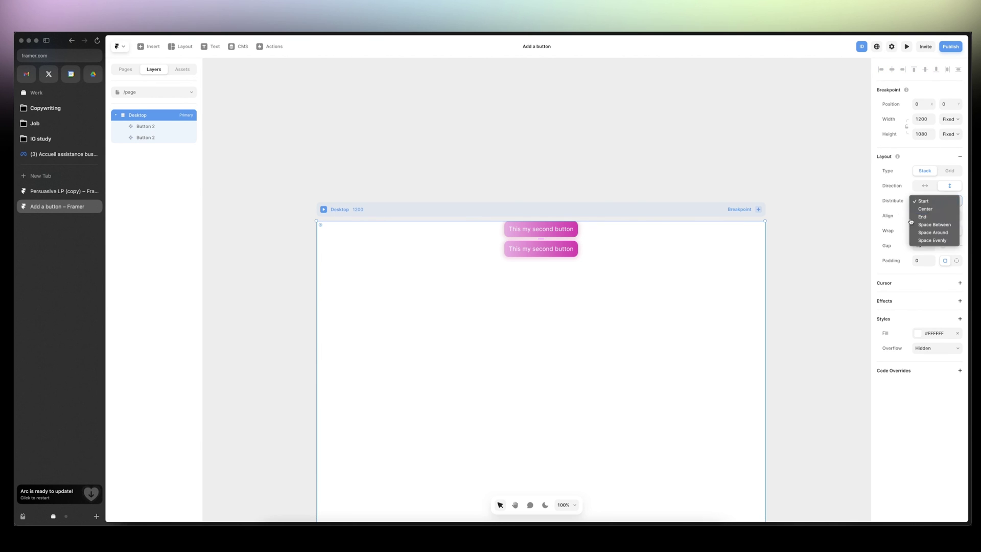
click(926, 214)
scroll(552, 317, down, 3)
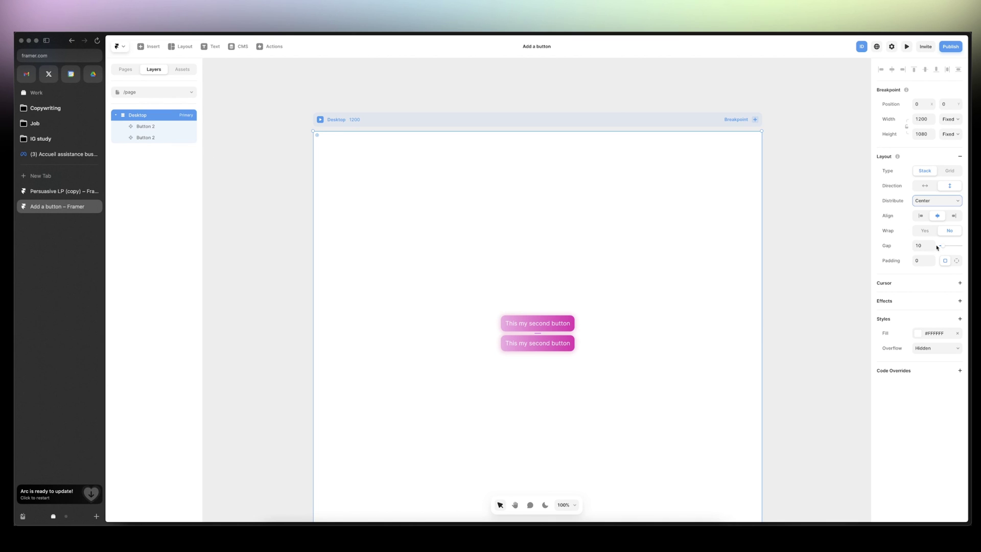
drag(937, 247, 950, 247)
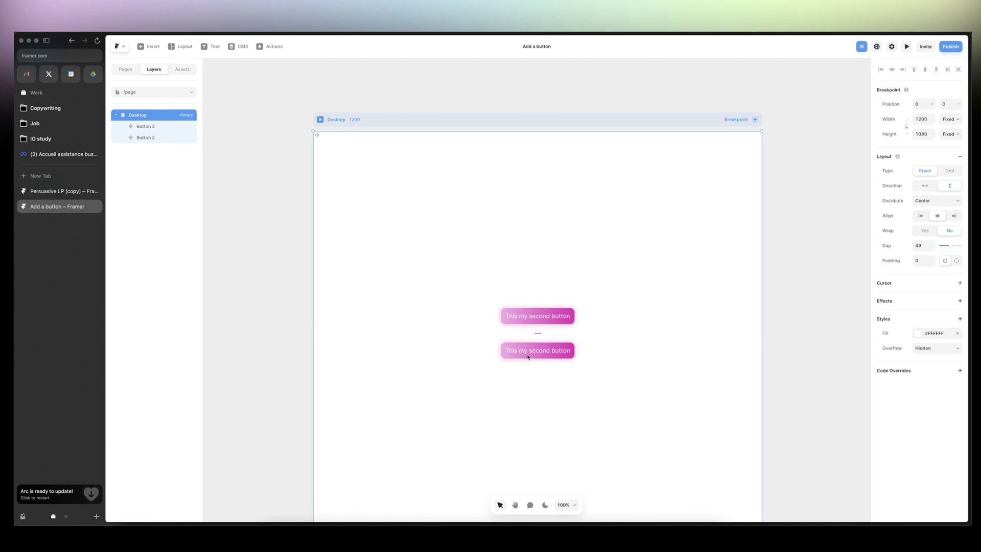
Switch the lower Button 2 to the Outlined variant and preview both buttons live.
click(528, 357)
click(942, 331)
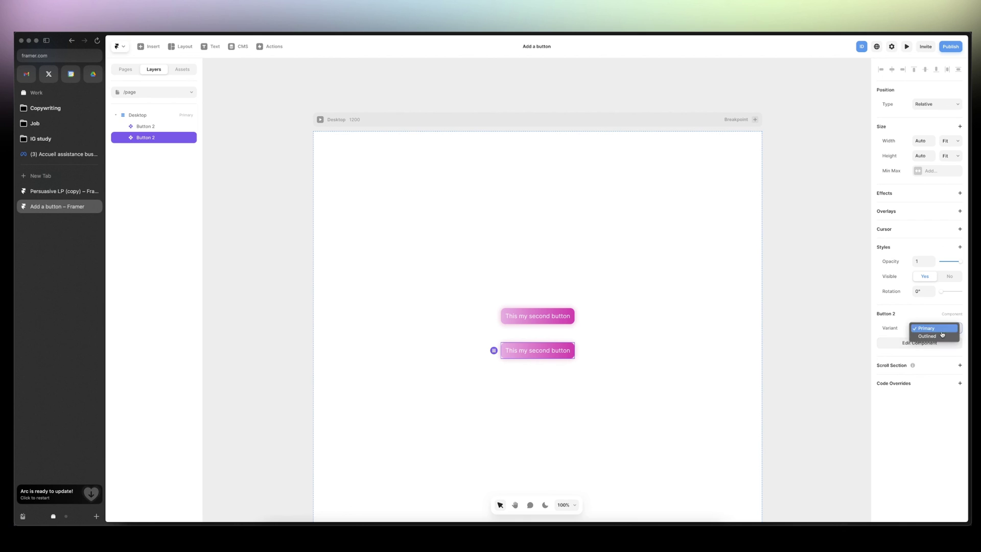
click(942, 336)
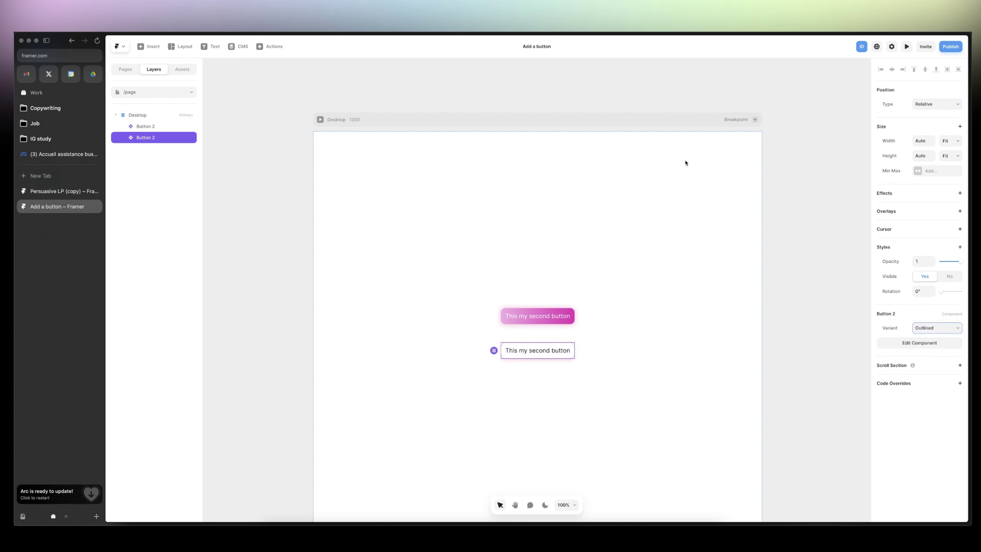
click(906, 46)
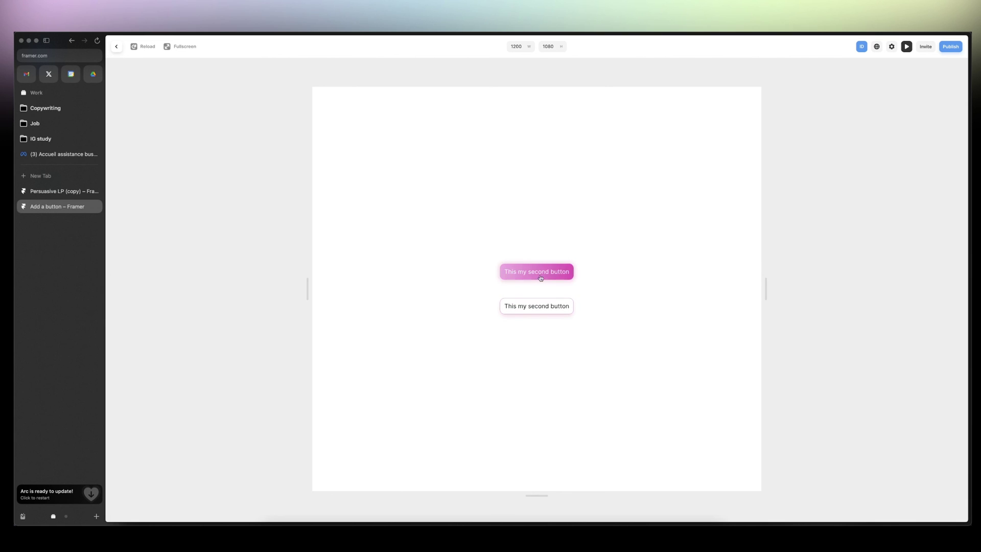
click(116, 47)
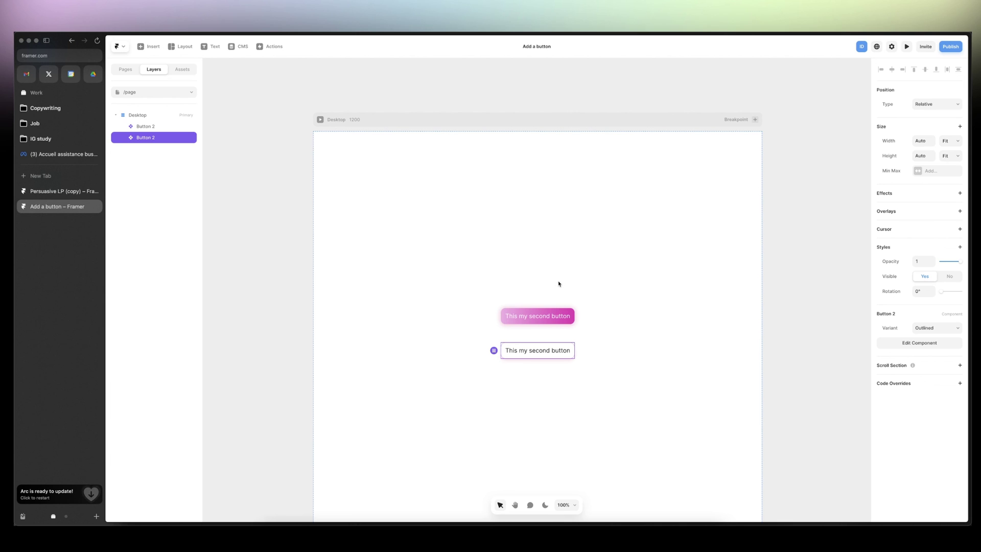
key(Escape)
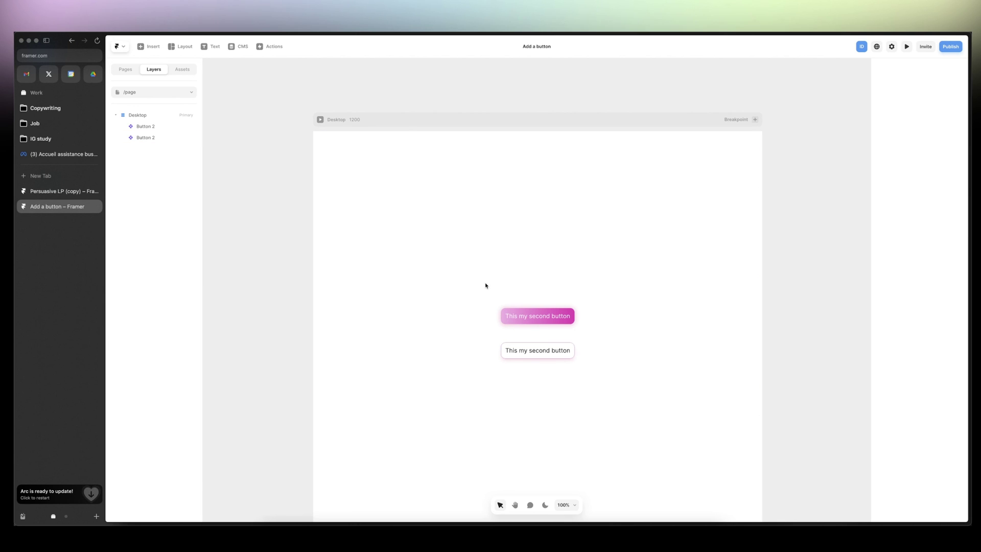